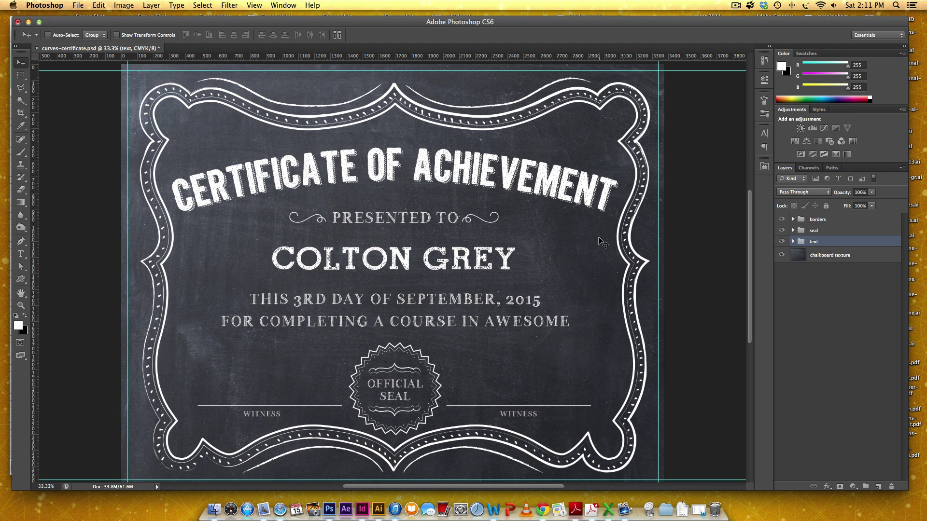
Bring the data-merge-names workbook with its ten recipient names in front of Photoshop
{"action": "left_click", "coordinate": [615, 513]}
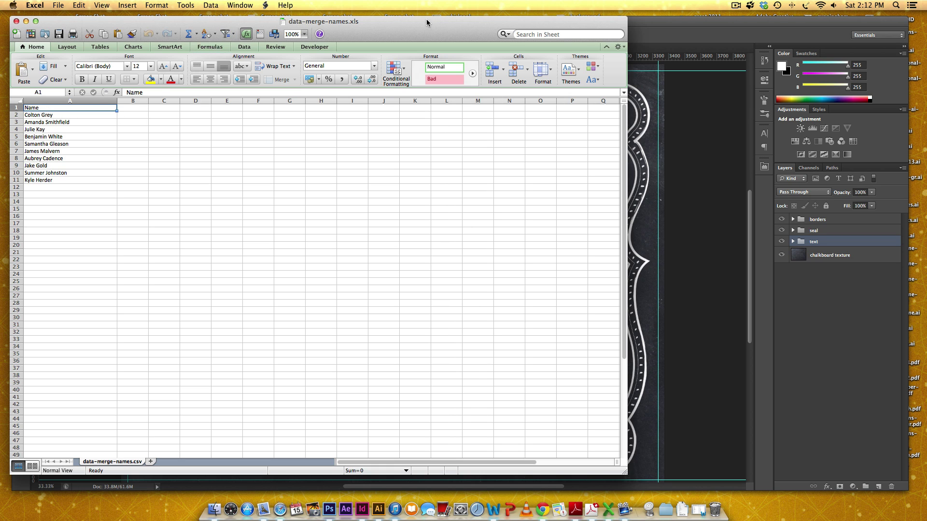
Save the names as data-merge-names.csv in Comma Separated Values format, then return to Photoshop
{"action": "left_click", "coordinate": [57, 5]}
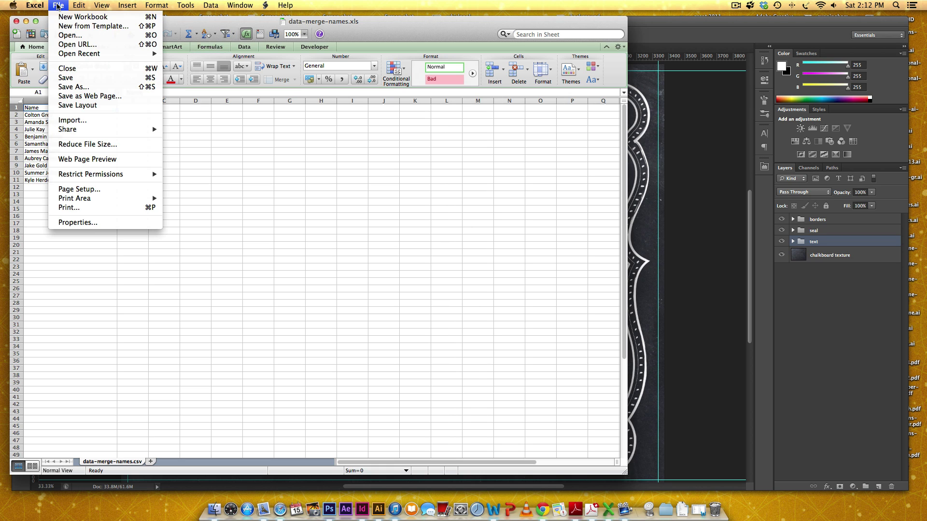
{"action": "left_click", "coordinate": [72, 87]}
{"action": "left_click", "coordinate": [339, 207]}
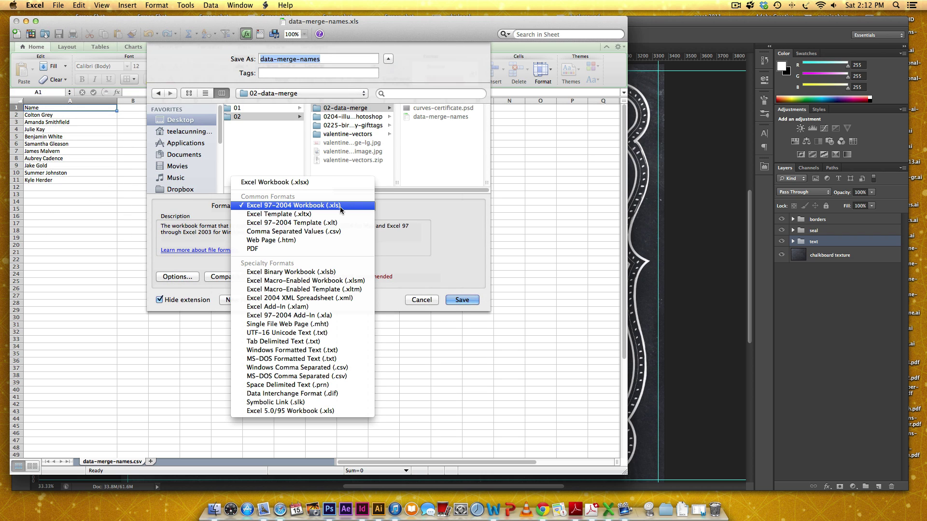
{"action": "left_click", "coordinate": [345, 232]}
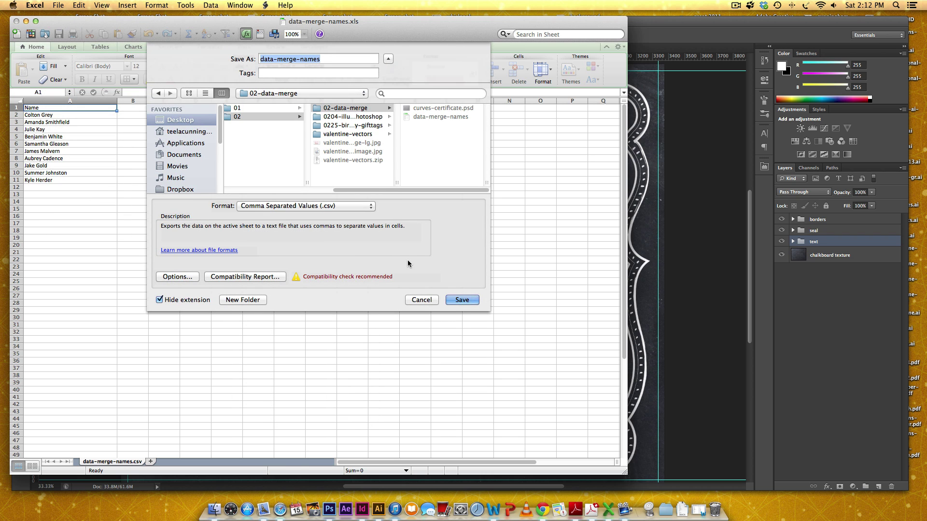
{"action": "left_click", "coordinate": [459, 300]}
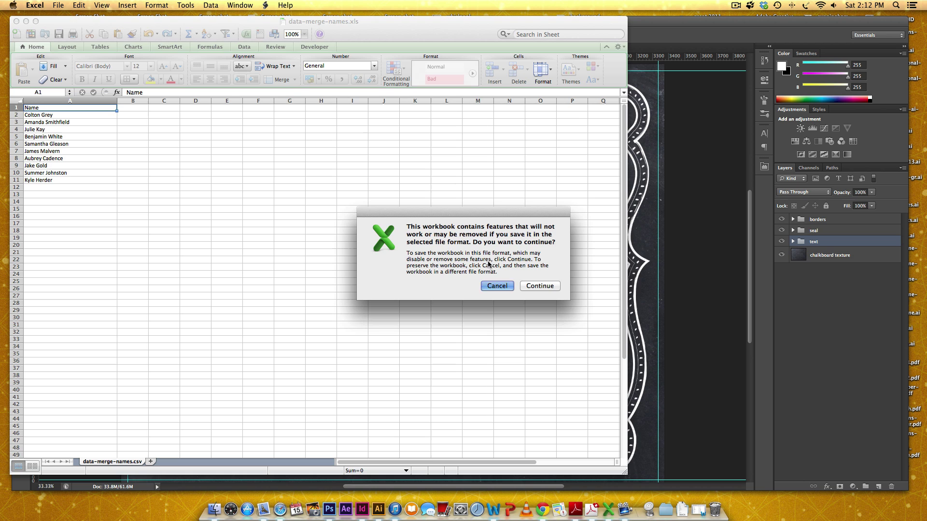
{"action": "left_click", "coordinate": [530, 286]}
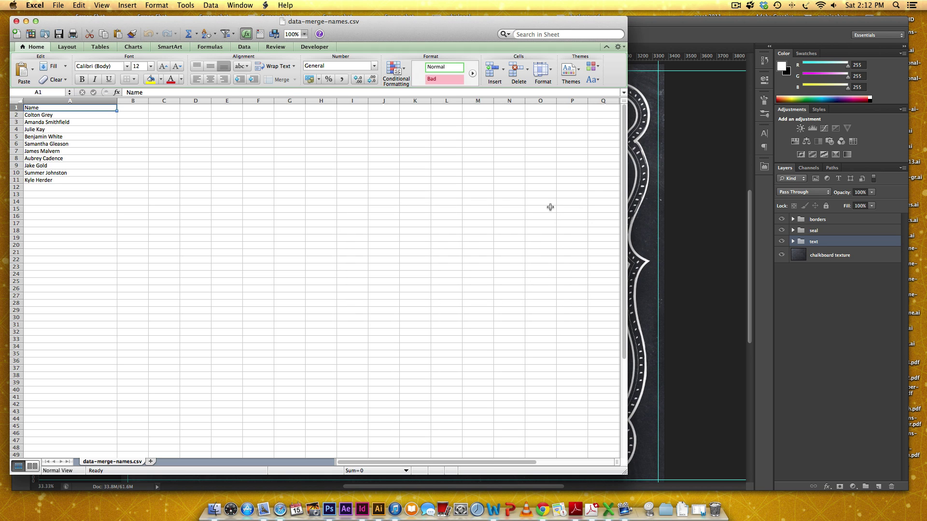
{"action": "left_click", "coordinate": [668, 184]}
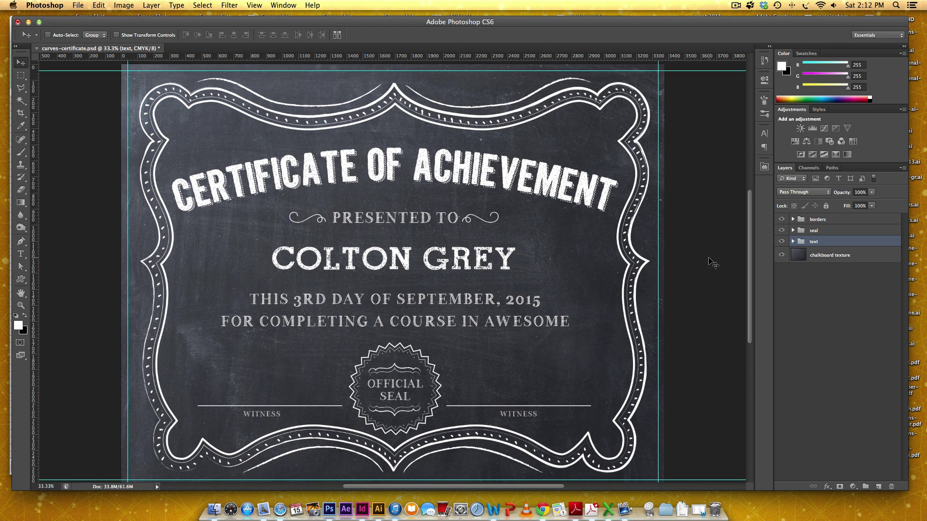
Expand the text group and hide the Colton Grey name layer, leaving the name line blank
{"action": "left_click", "coordinate": [792, 241]}
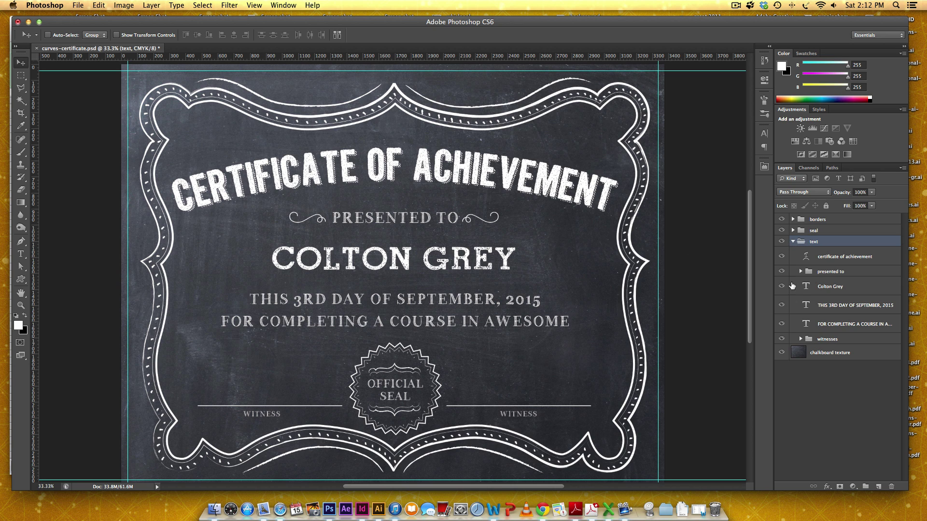
{"action": "left_click", "coordinate": [883, 290]}
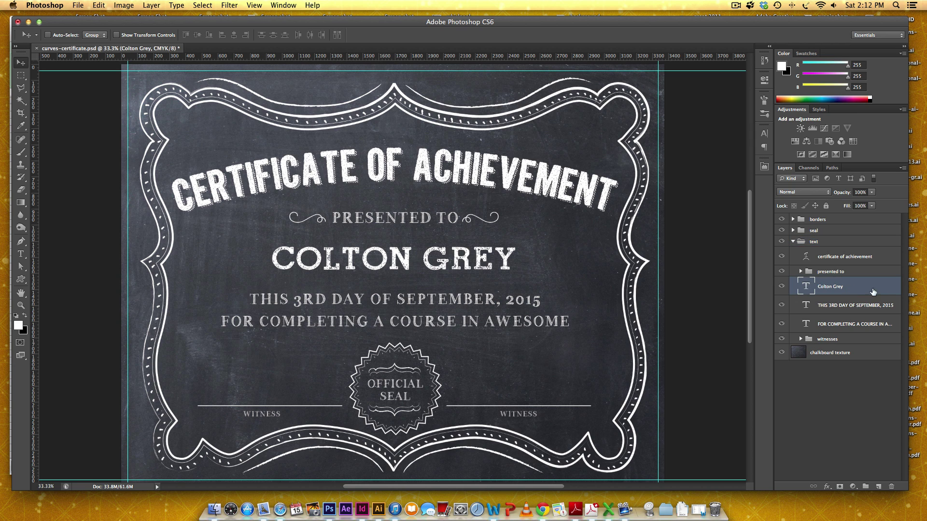
{"action": "left_click", "coordinate": [764, 134]}
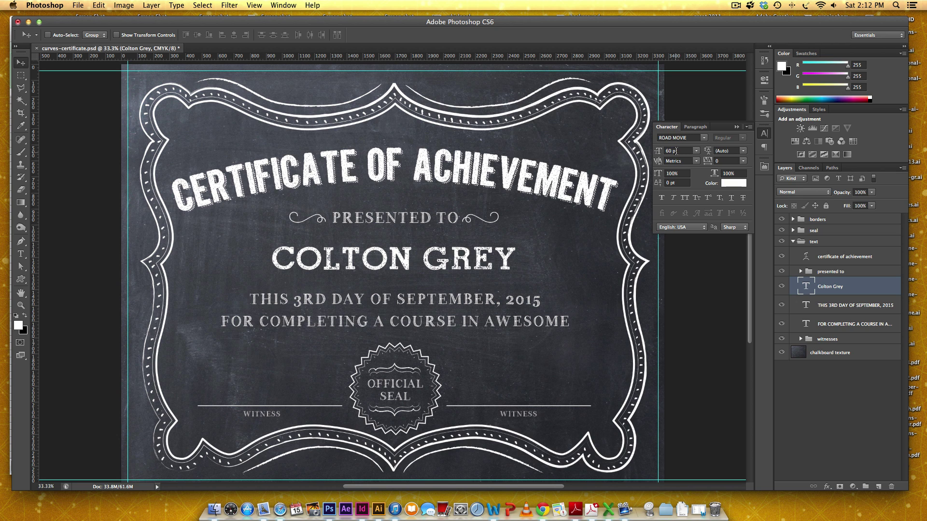
{"action": "left_click", "coordinate": [736, 127]}
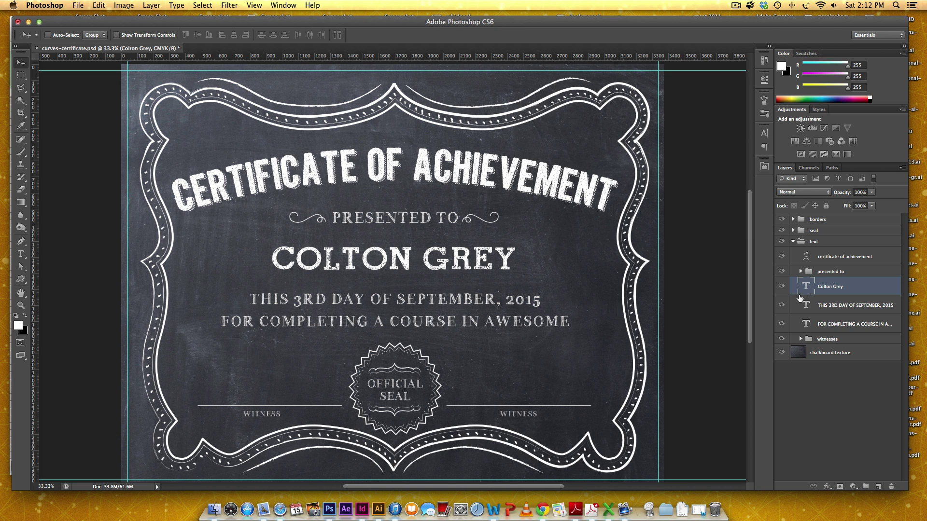
{"action": "left_click", "coordinate": [781, 286]}
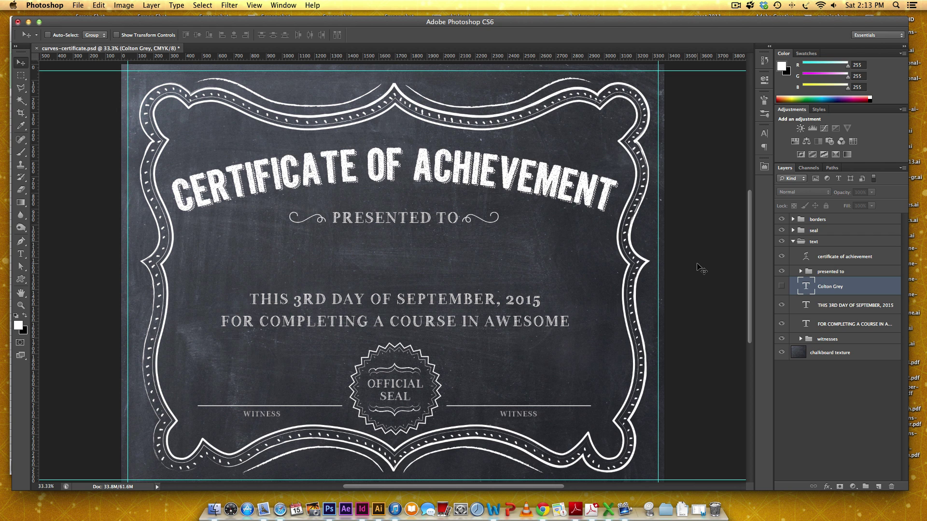
{"action": "left_click", "coordinate": [78, 5]}
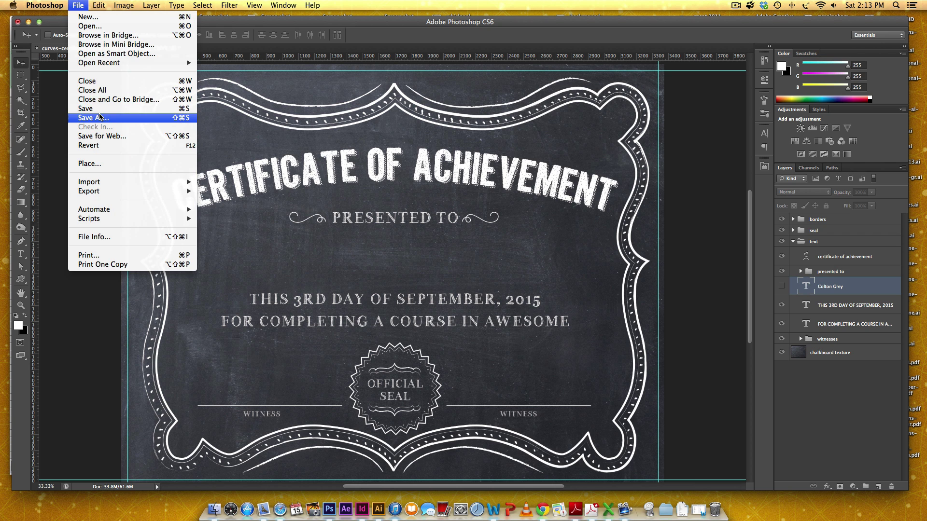
Save the blank certificate as curves-certificate.jpg at JPEG quality 10 Maximum, then switch to InDesign
{"action": "left_click", "coordinate": [84, 118]}
{"action": "left_click", "coordinate": [455, 242]}
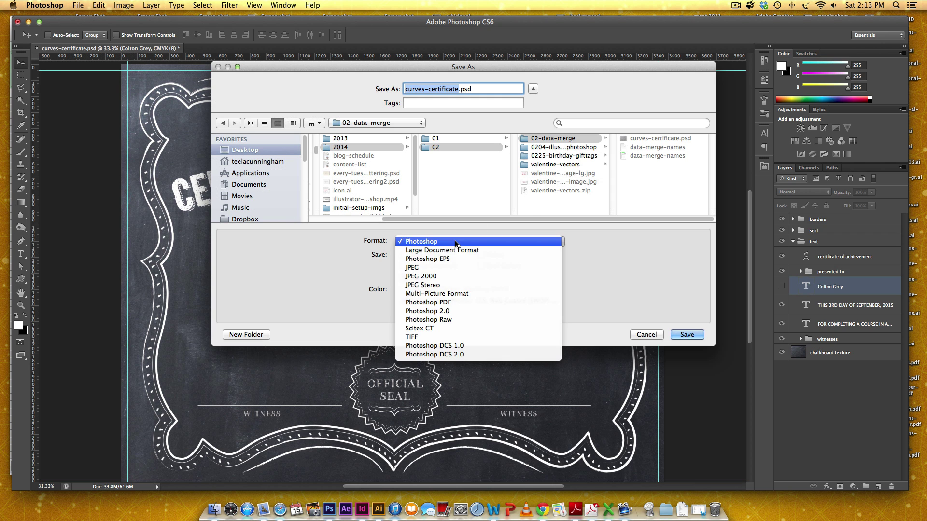
{"action": "left_click", "coordinate": [457, 268]}
{"action": "left_click", "coordinate": [683, 334]}
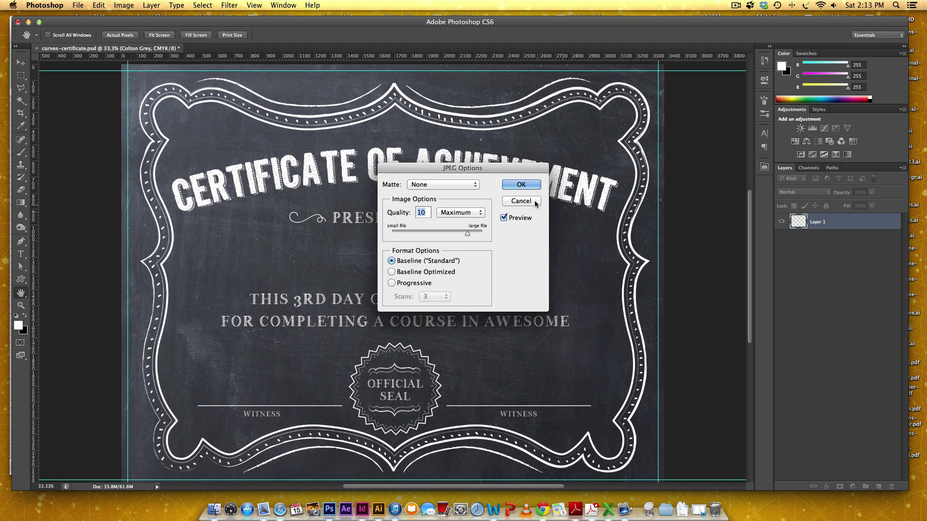
{"action": "left_click", "coordinate": [521, 185]}
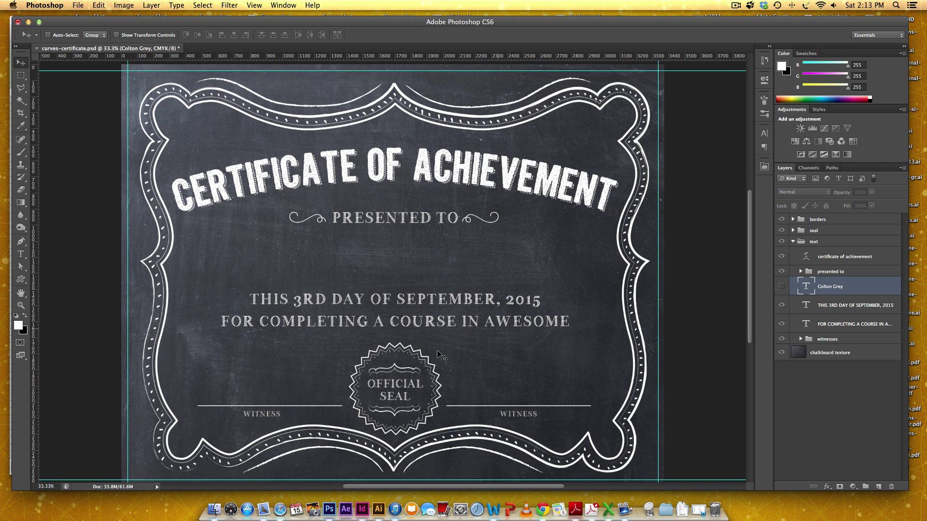
{"action": "left_click", "coordinate": [362, 510]}
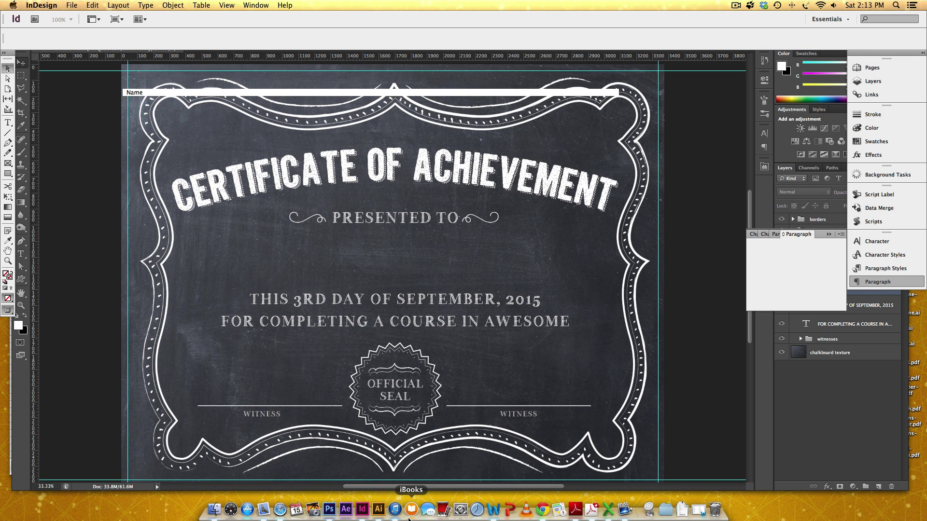
Create a landscape 11 × 8.5 in document, facing pages off, with 0.125 in bleed on all sides
{"action": "left_click", "coordinate": [77, 9]}
{"action": "mouse_move", "coordinate": [82, 15]}
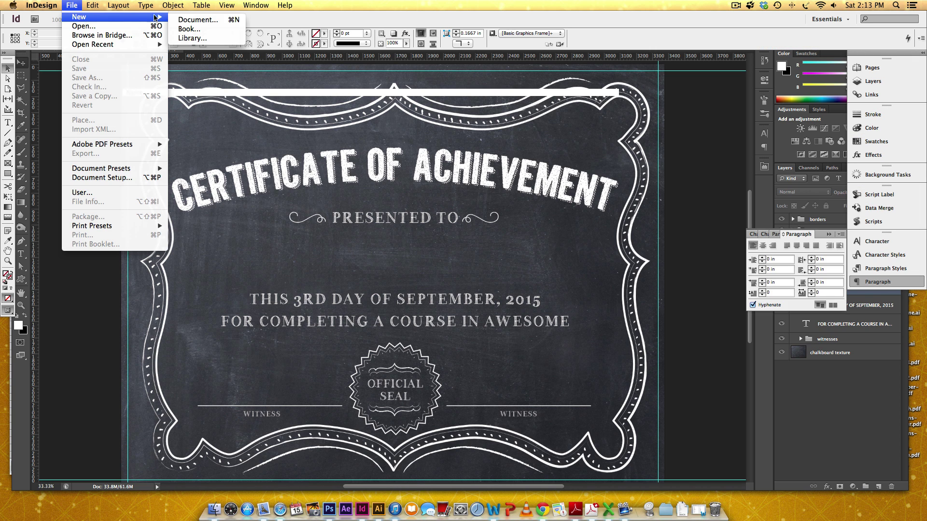
{"action": "left_click", "coordinate": [205, 19]}
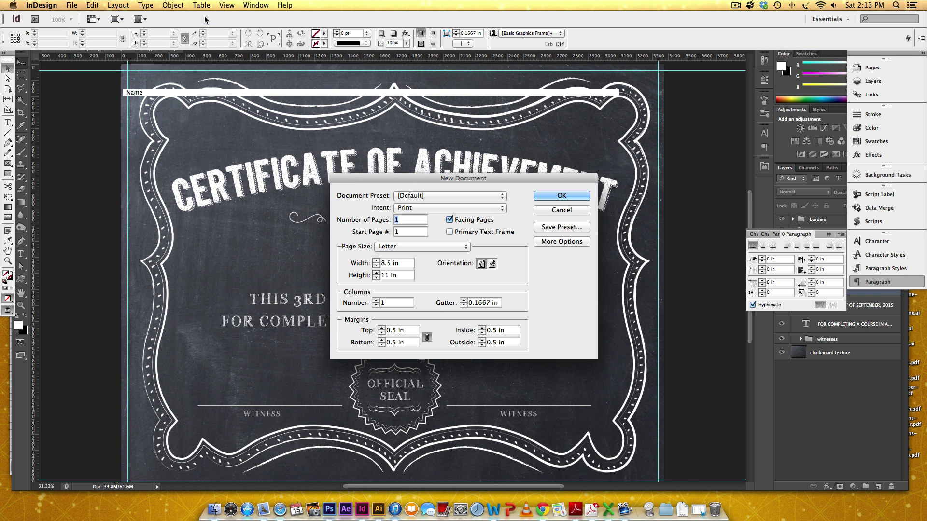
{"action": "left_click", "coordinate": [450, 221]}
{"action": "left_click", "coordinate": [492, 264]}
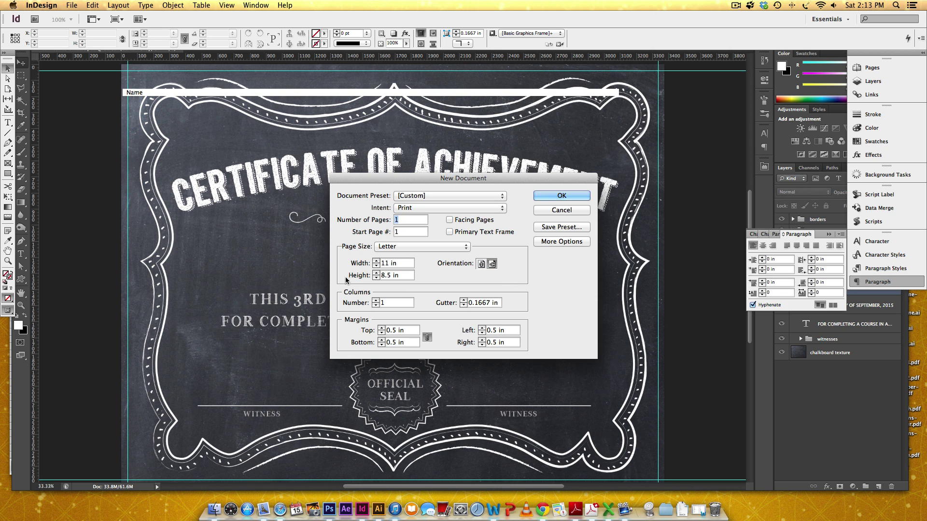
{"action": "left_click", "coordinate": [571, 243]}
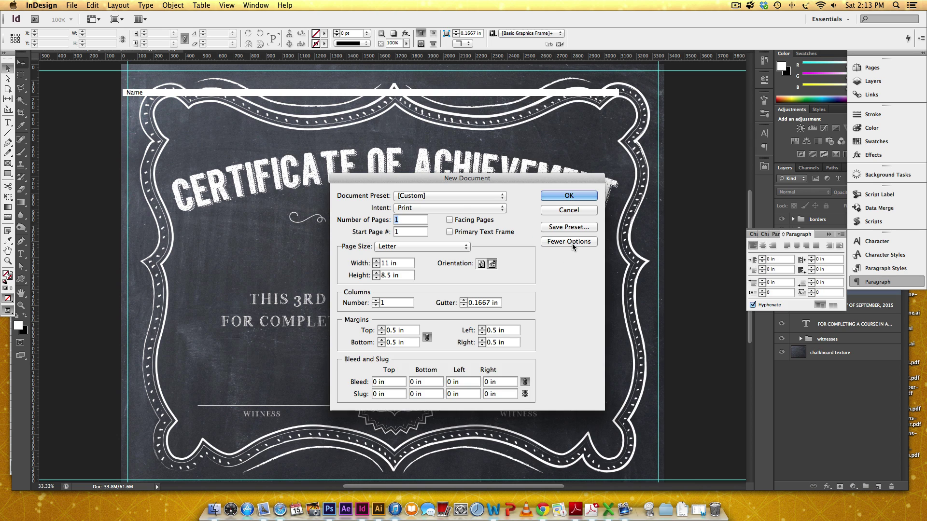
{"action": "left_click", "coordinate": [387, 381]}
{"action": "type", "text": ".125"}
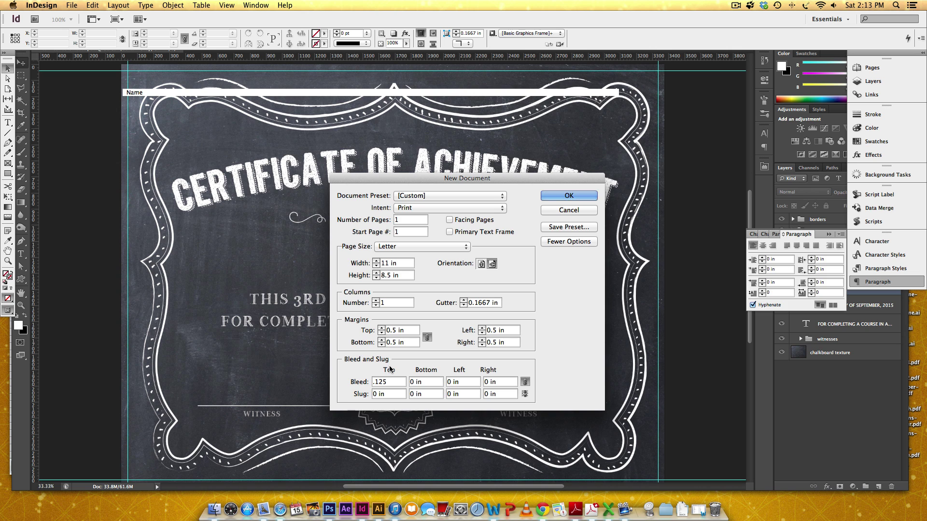
{"action": "left_click", "coordinate": [498, 383]}
{"action": "left_click", "coordinate": [569, 196]}
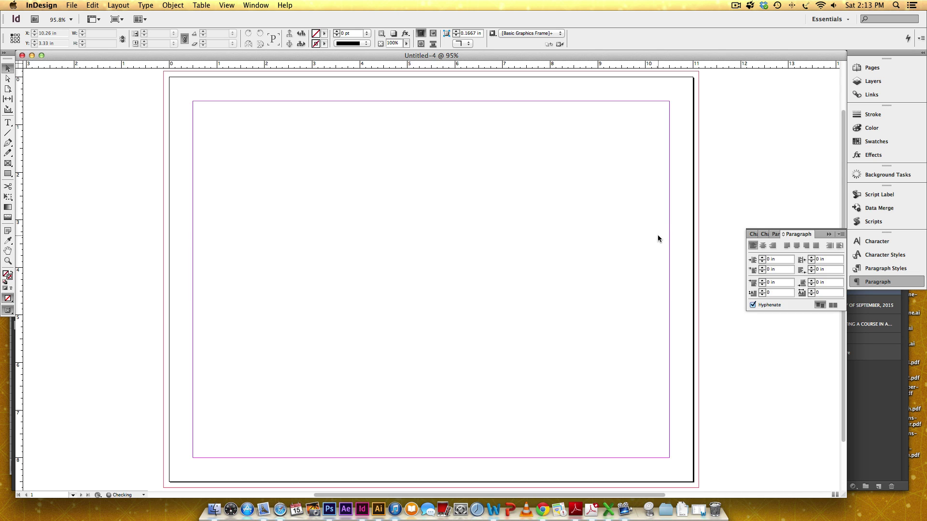
Load curves-certificate.jpg from the 02-data-merge folder with Place
{"action": "scroll", "coordinate": [623, 197], "scroll_direction": "down", "scroll_amount": 2}
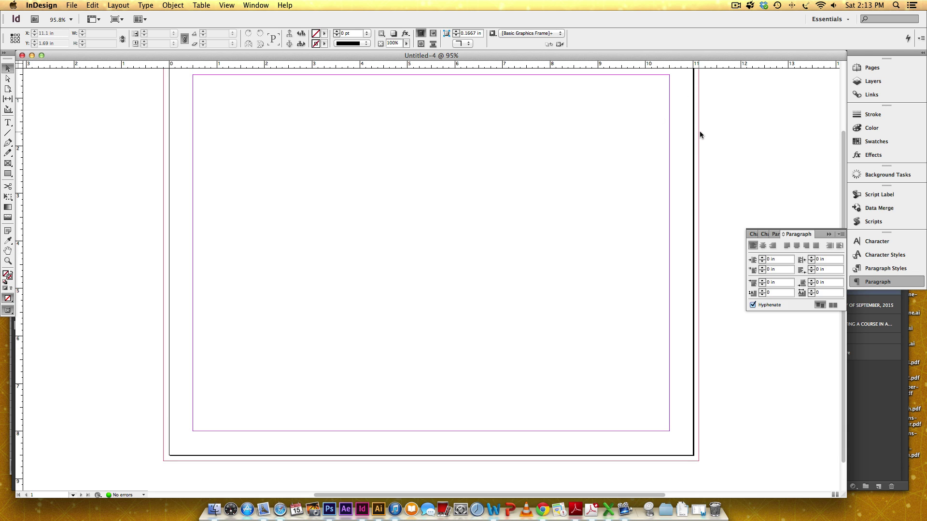
{"action": "scroll", "coordinate": [691, 201], "scroll_direction": "up", "scroll_amount": 4}
{"action": "scroll", "coordinate": [691, 203], "scroll_direction": "down", "scroll_amount": 4}
{"action": "scroll", "coordinate": [690, 202], "scroll_direction": "up", "scroll_amount": 3}
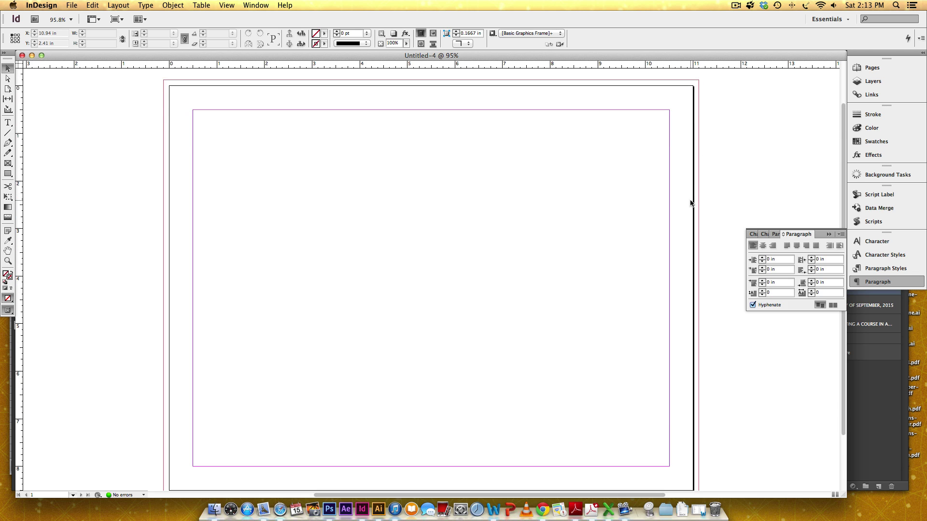
{"action": "left_click", "coordinate": [72, 6]}
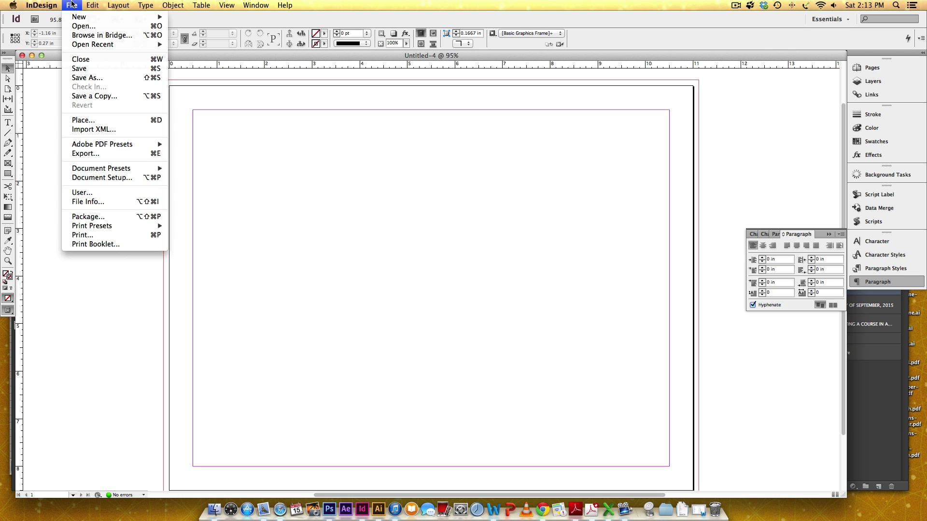
{"action": "left_click", "coordinate": [86, 120]}
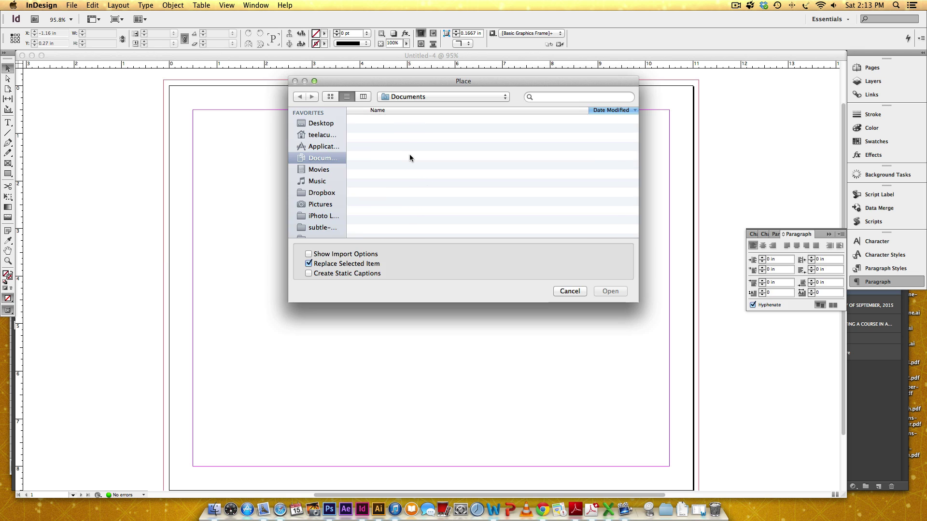
{"action": "left_click", "coordinate": [400, 99]}
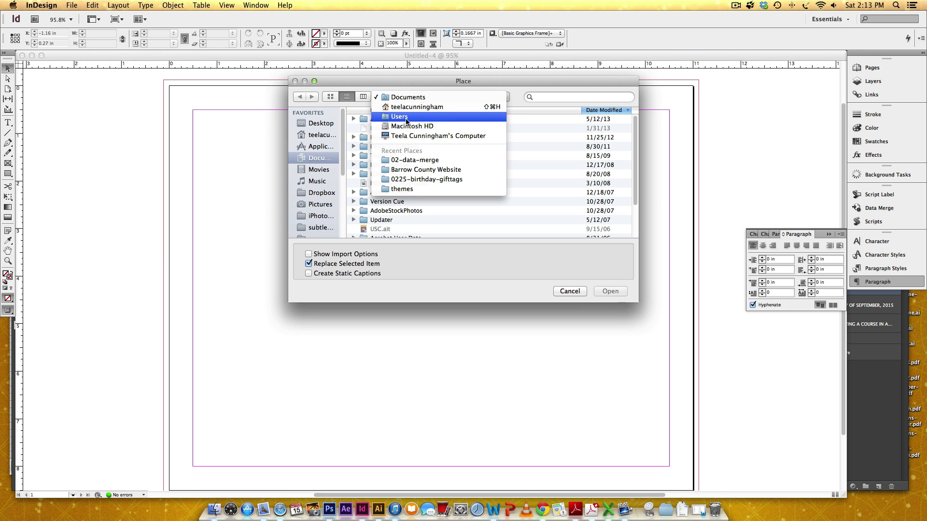
{"action": "left_click", "coordinate": [438, 161]}
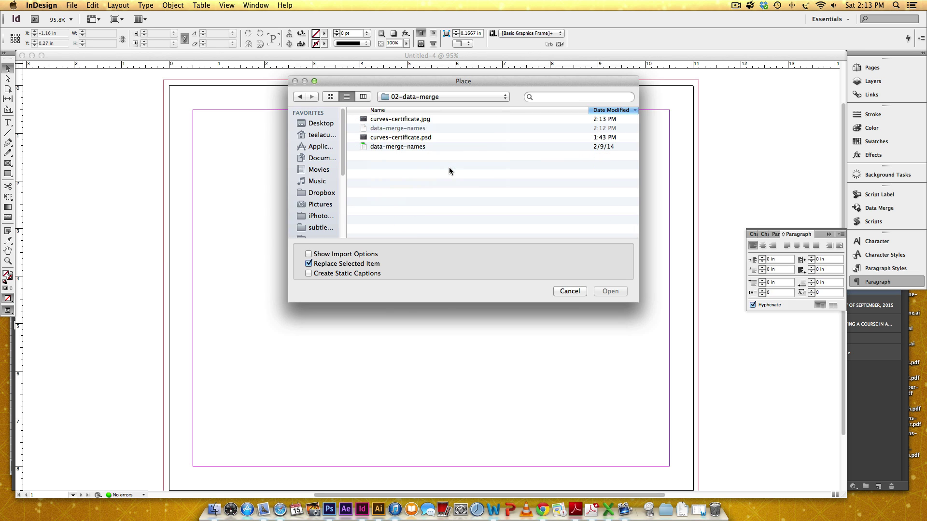
{"action": "left_click", "coordinate": [420, 120]}
{"action": "left_click", "coordinate": [610, 291]}
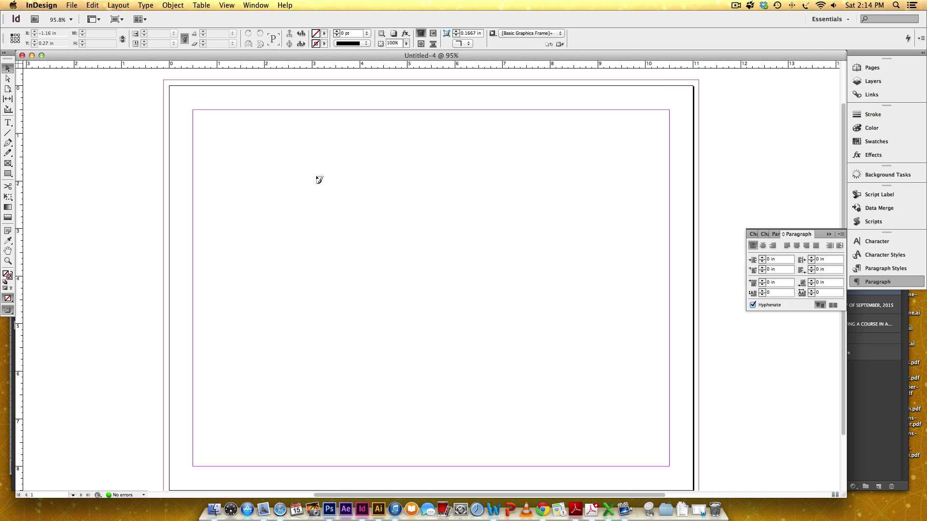
Place the certificate image at 100% and align it to the -0.125 in bleed corner
{"action": "left_click_drag", "start_coordinate": [315, 179], "coordinate": [261, 135]}
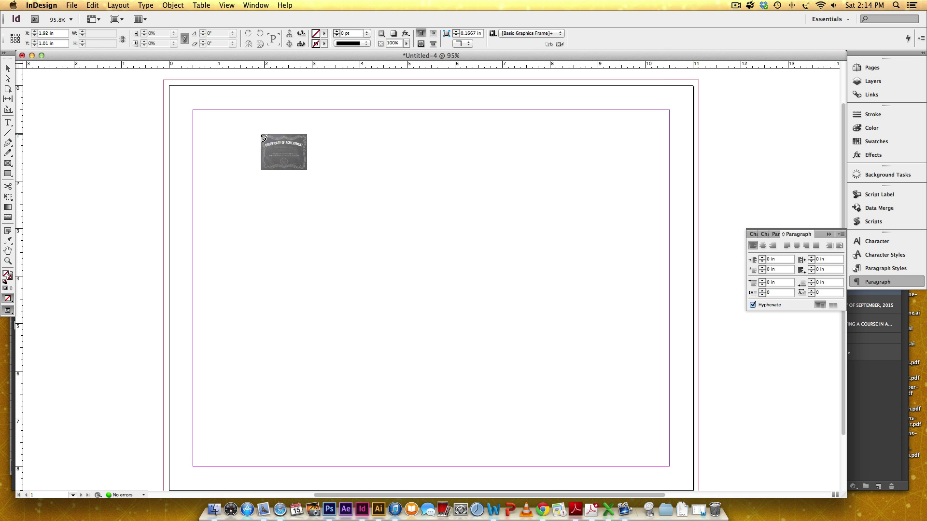
{"action": "left_click", "coordinate": [261, 135]}
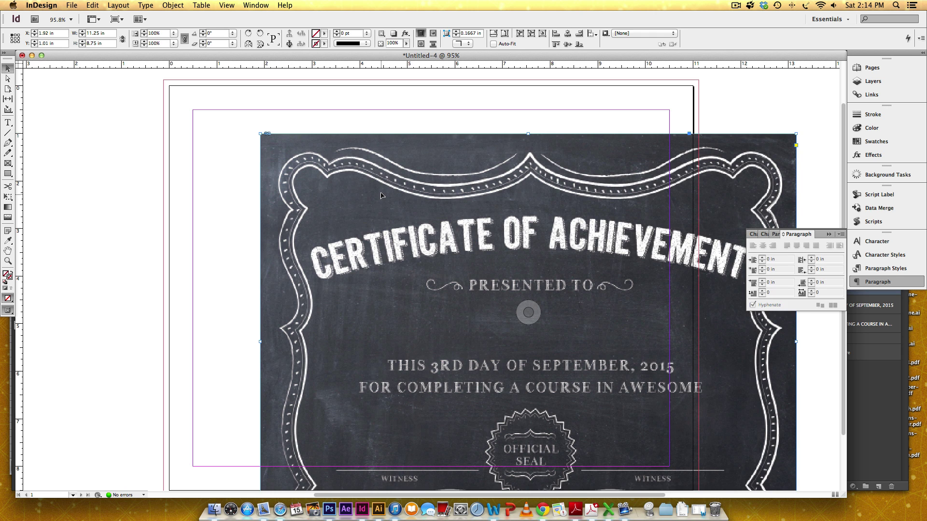
{"action": "left_click_drag", "start_coordinate": [381, 195], "coordinate": [285, 141]}
{"action": "left_click", "coordinate": [720, 144]}
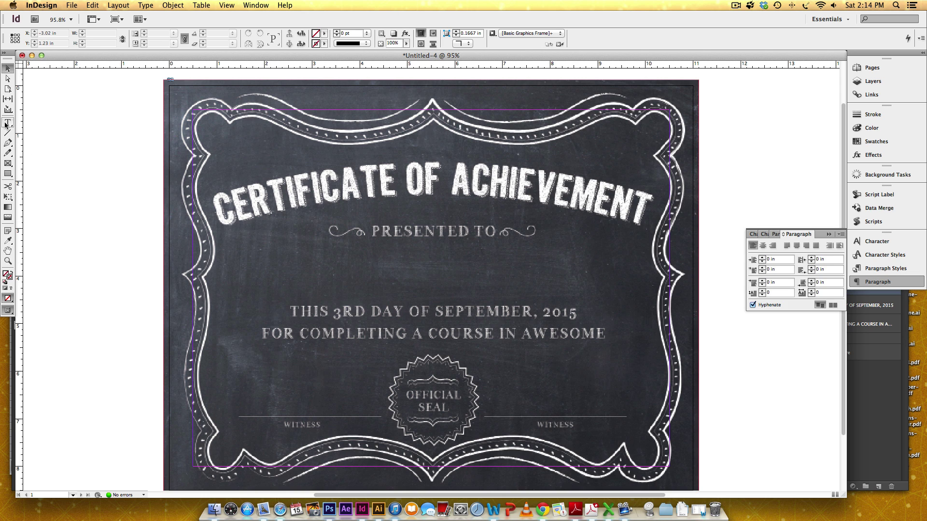
Add vertical guides at 1.94 in and about 9.14 in, with a 7.2 × 1 in text frame between them
{"action": "key", "text": "t"}
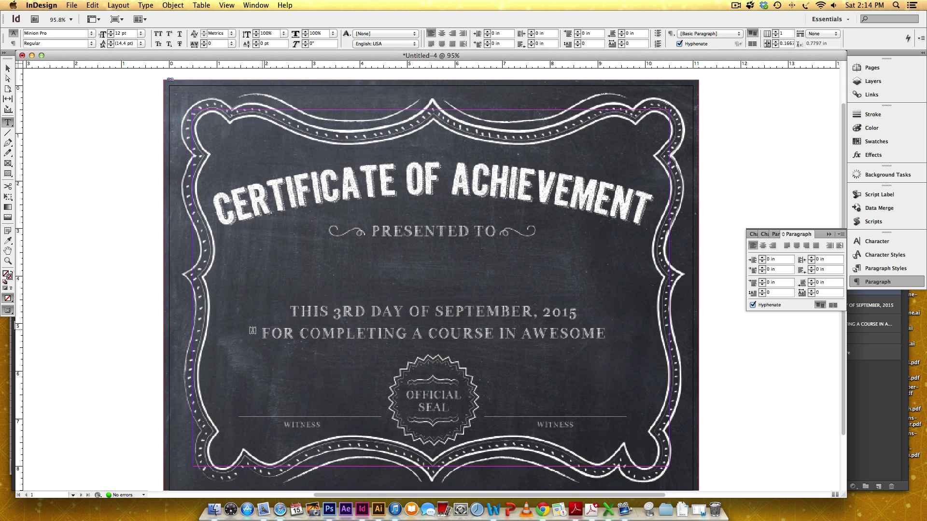
{"action": "left_click_drag", "start_coordinate": [18, 309], "coordinate": [261, 339]}
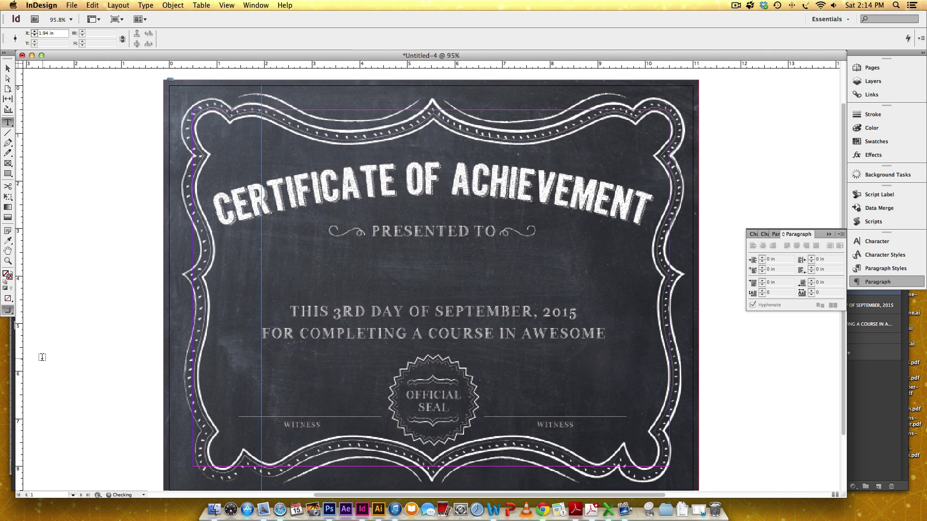
{"action": "left_click_drag", "start_coordinate": [22, 362], "coordinate": [605, 370]}
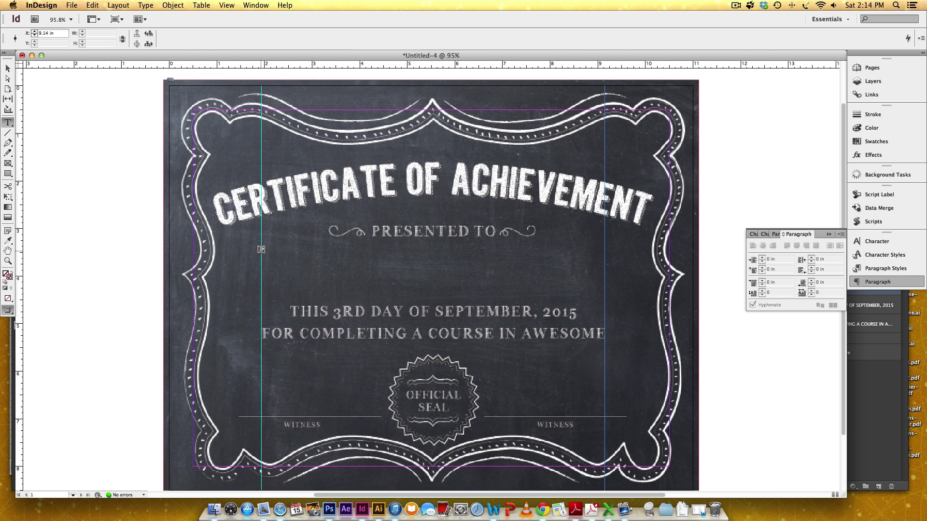
{"action": "left_click_drag", "start_coordinate": [261, 248], "coordinate": [603, 295]}
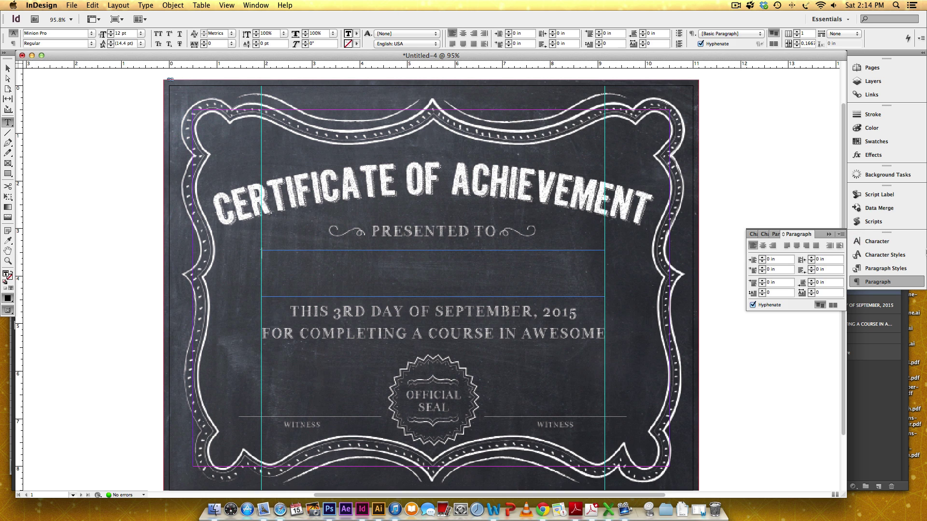
Set the frame's font to ROAD MOVIE at 60 pt in the Character panel
{"action": "left_click", "coordinate": [892, 241]}
{"action": "left_click", "coordinate": [748, 245]}
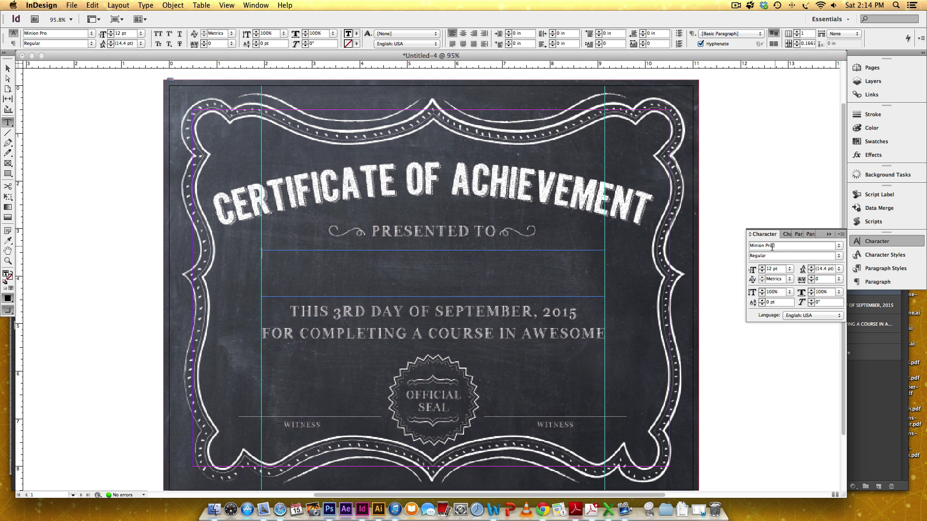
{"action": "type", "text": "ROAD MOVIE"}
{"action": "key", "text": "Tab"}
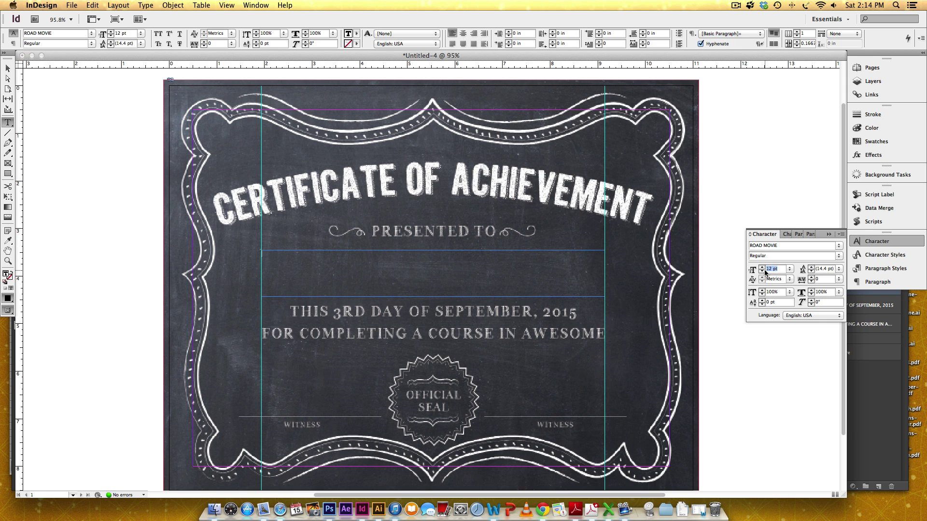
{"action": "type", "text": "60"}
{"action": "key", "text": "Return"}
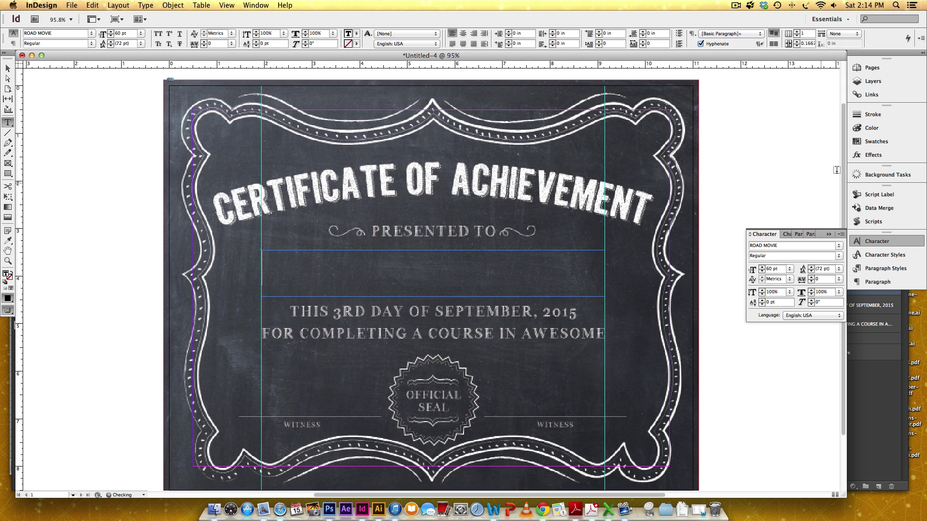
Make the text colour white, type COLTO, and switch to the Selection tool
{"action": "left_click", "coordinate": [872, 128]}
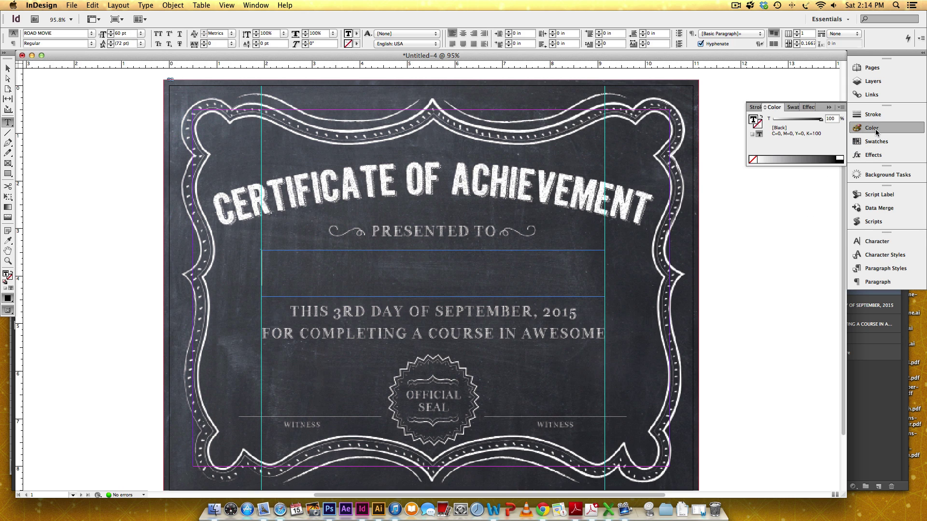
{"action": "left_click", "coordinate": [841, 158]}
{"action": "type", "text": "COL"}
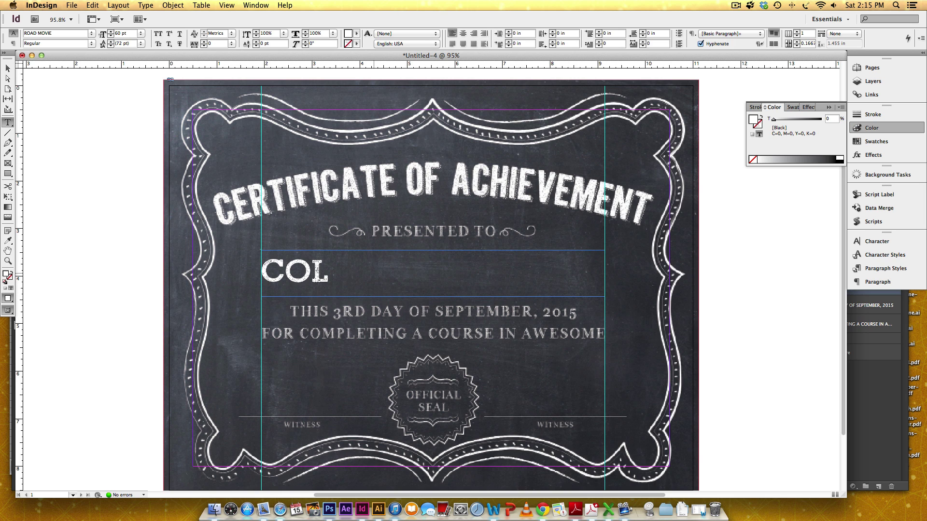
{"action": "type", "text": "TO"}
{"action": "left_click", "coordinate": [7, 68]}
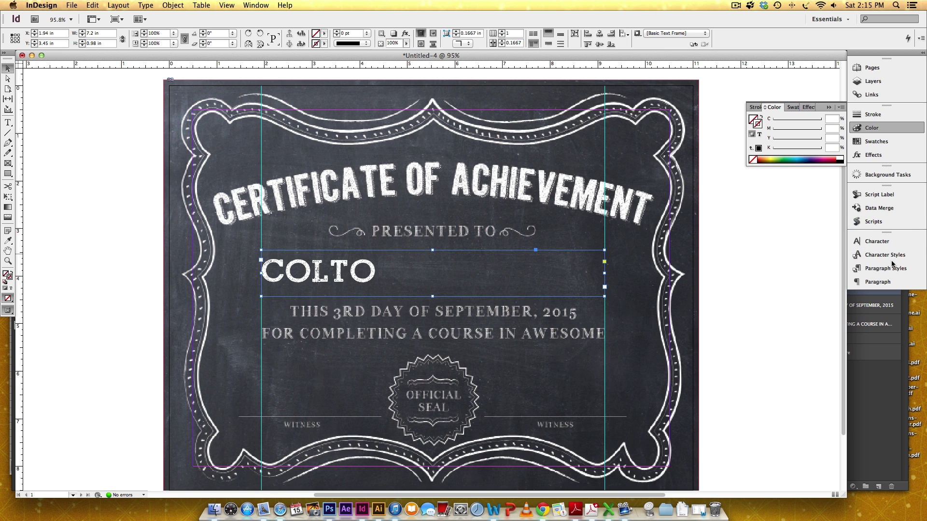
Centre-align COLTO in its frame and switch to Preview screen mode
{"action": "left_click", "coordinate": [882, 284]}
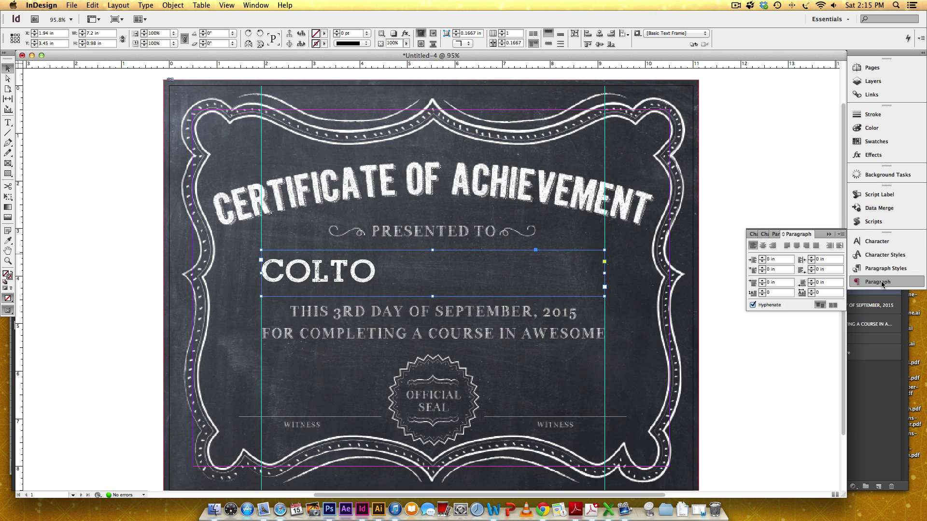
{"action": "left_click", "coordinate": [762, 246]}
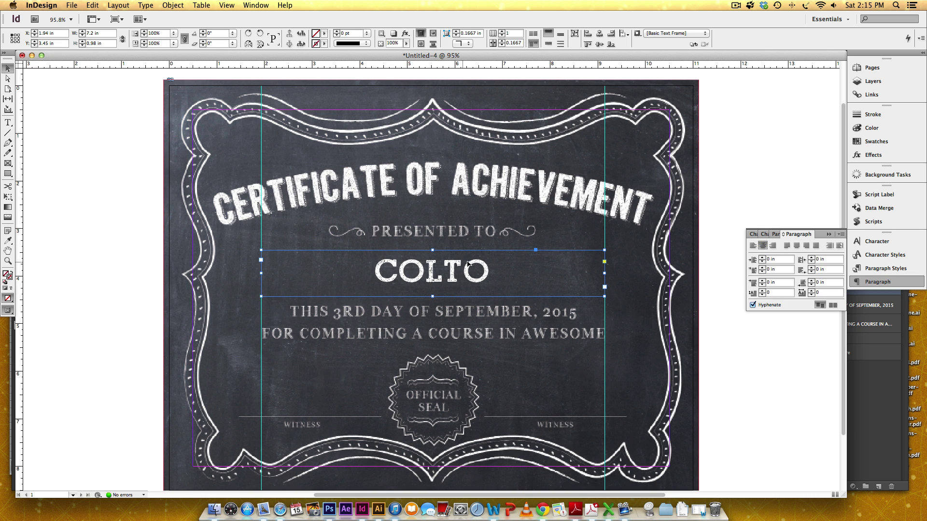
{"action": "left_click", "coordinate": [615, 280]}
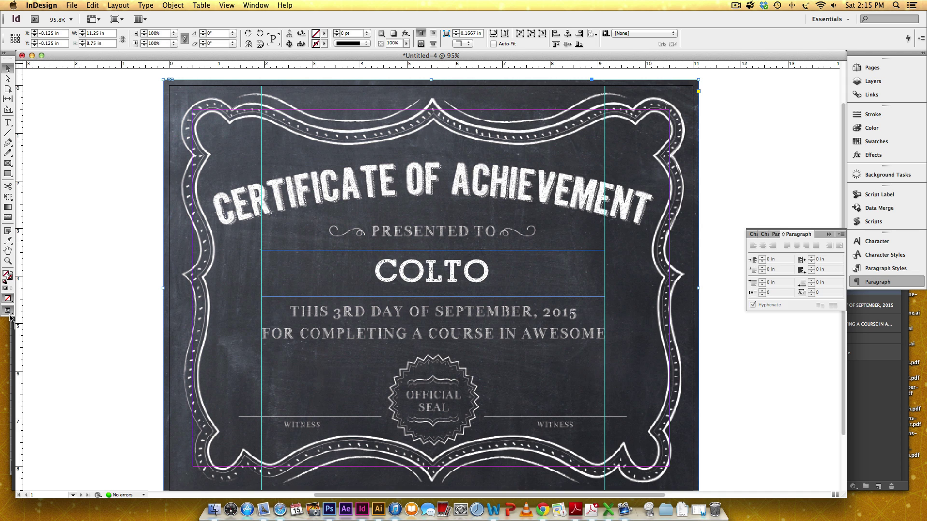
{"action": "left_click_drag", "start_coordinate": [9, 313], "coordinate": [46, 330]}
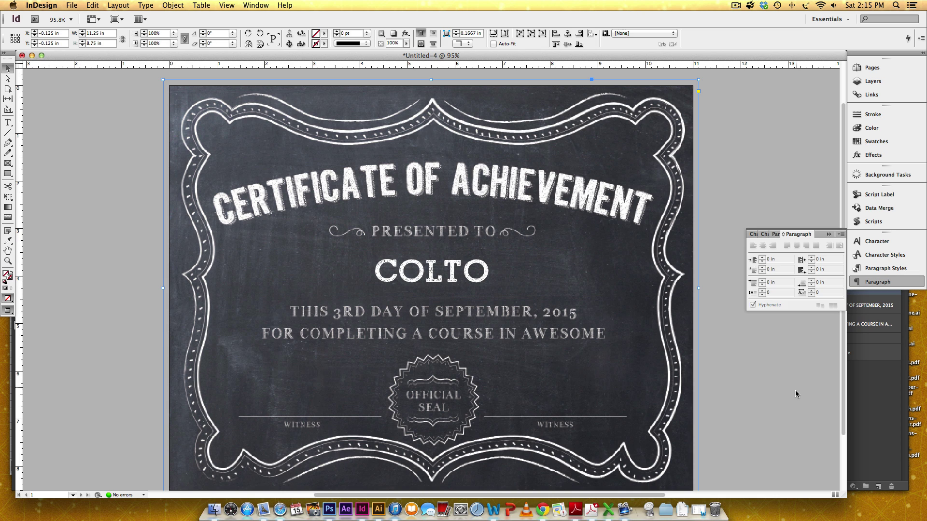
{"action": "left_click", "coordinate": [488, 264]}
Nudge the COLTO frame down slightly, deselect it and close the paragraph settings
{"action": "key", "text": "Down"}
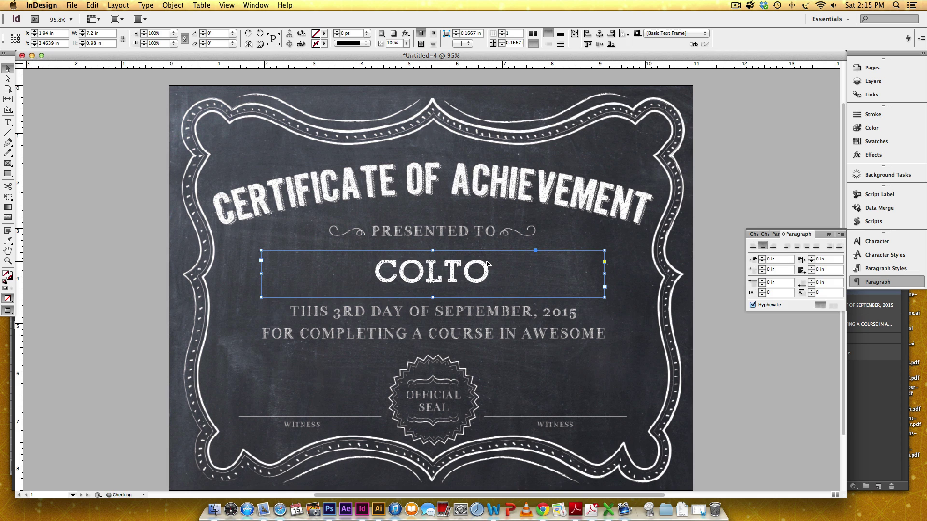
{"action": "left_click", "coordinate": [728, 331]}
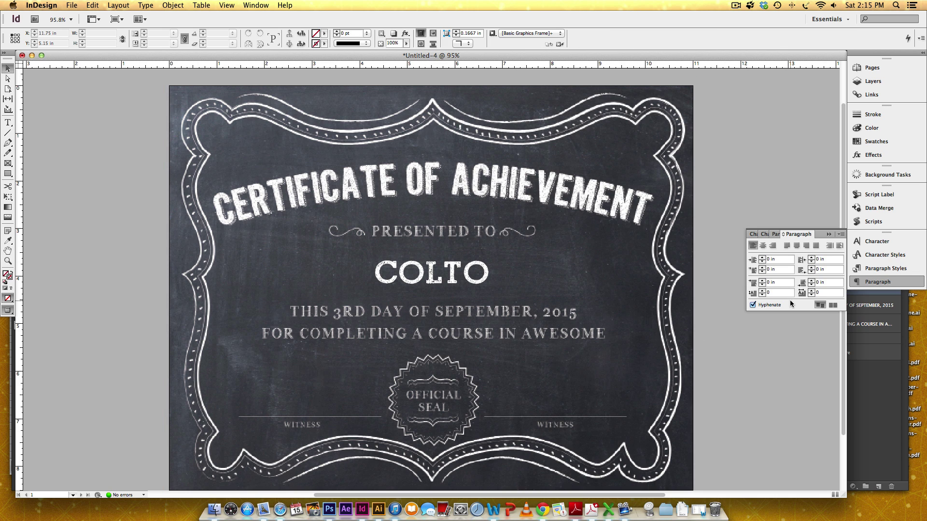
{"action": "left_click", "coordinate": [829, 234]}
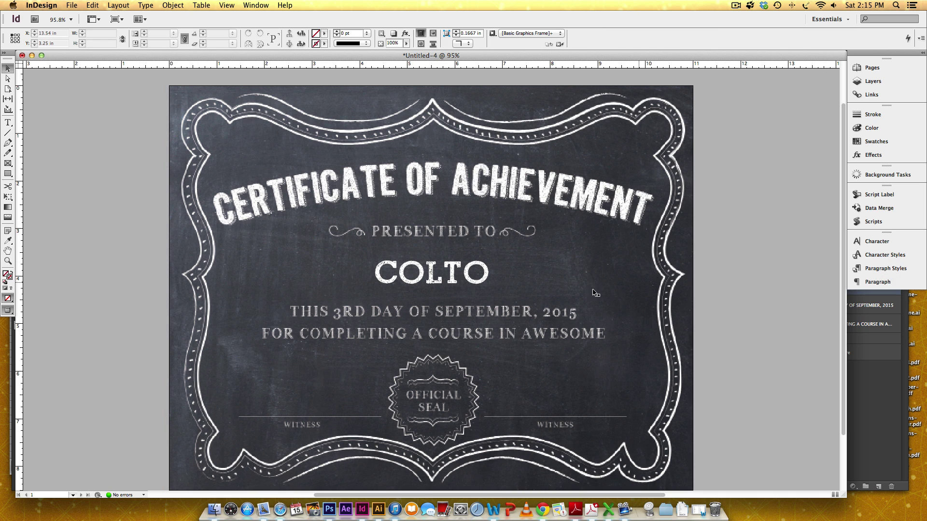
Delete the sample name COLTO from the name frame, then return to Normal view and deselect
{"action": "left_click", "coordinate": [485, 278]}
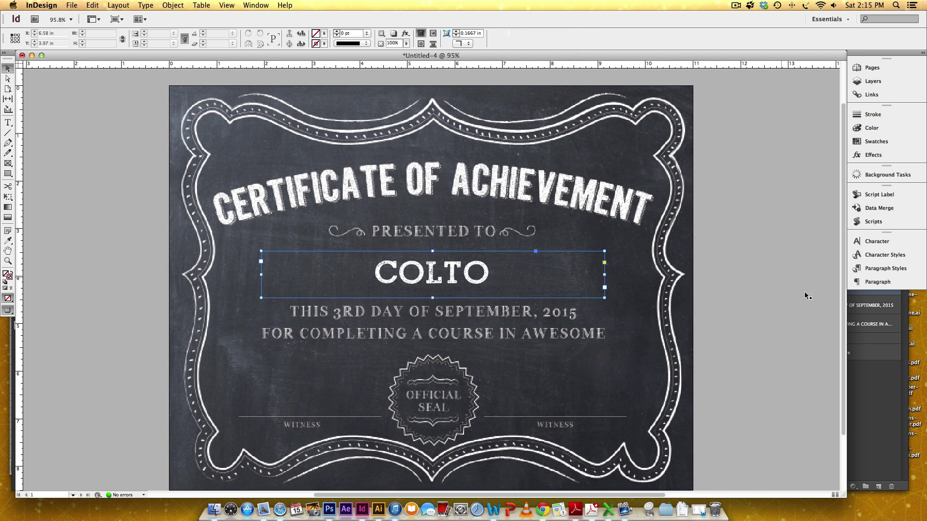
{"action": "double_click", "coordinate": [485, 276]}
{"action": "left_click_drag", "start_coordinate": [503, 272], "coordinate": [370, 261]}
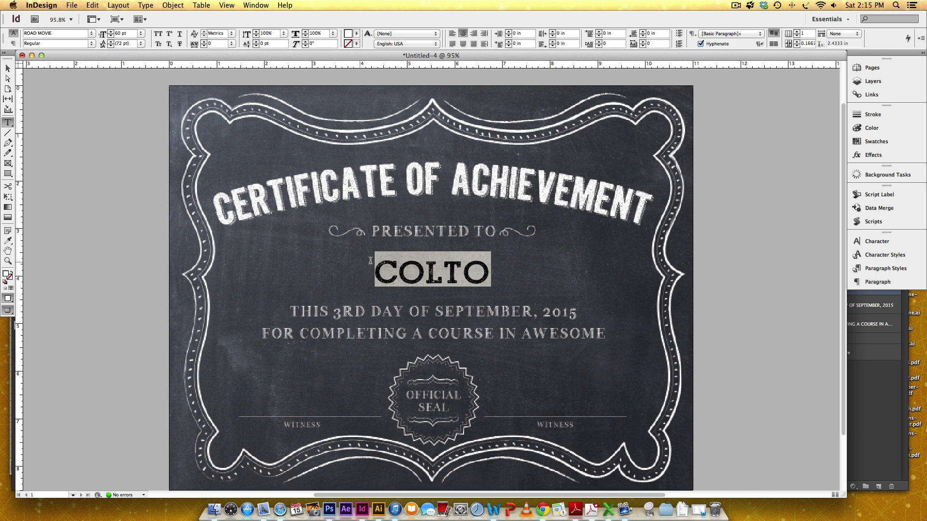
{"action": "key", "text": "BackSpace"}
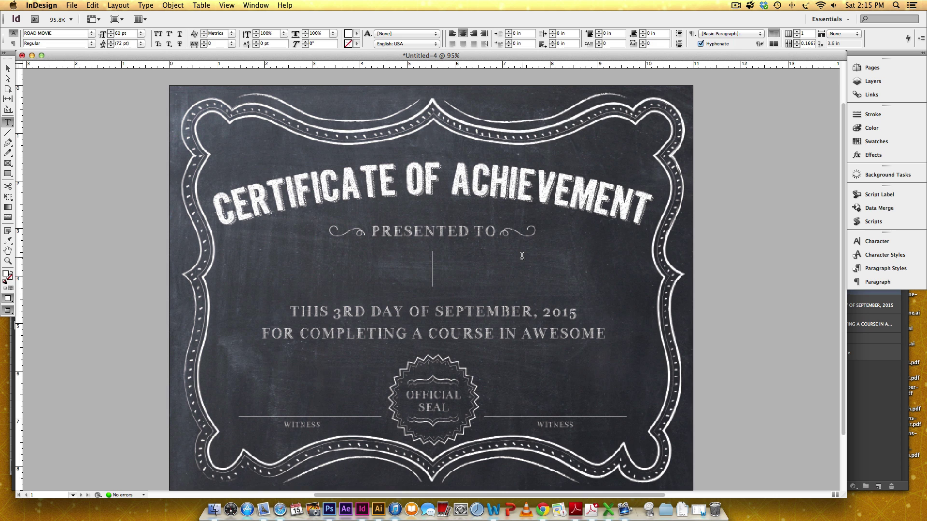
{"action": "left_click", "coordinate": [8, 68]}
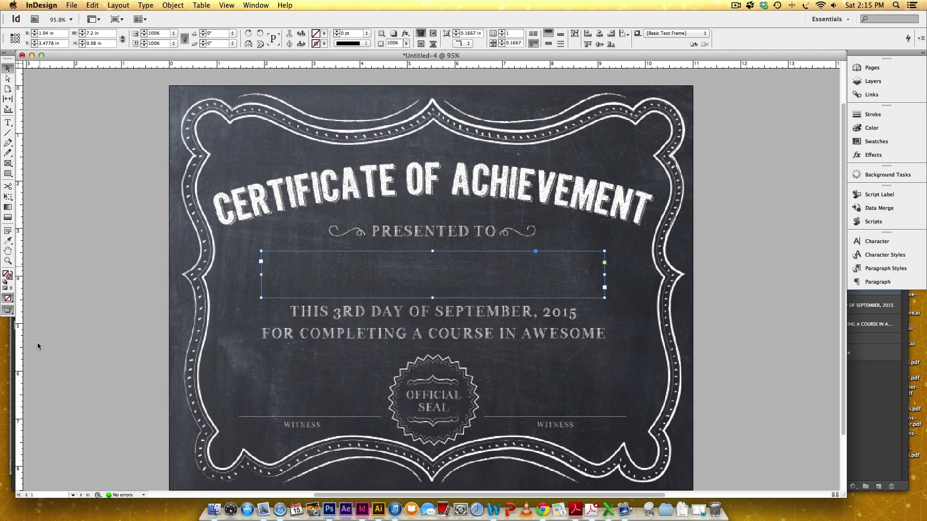
{"action": "left_click_drag", "start_coordinate": [7, 310], "coordinate": [29, 311]}
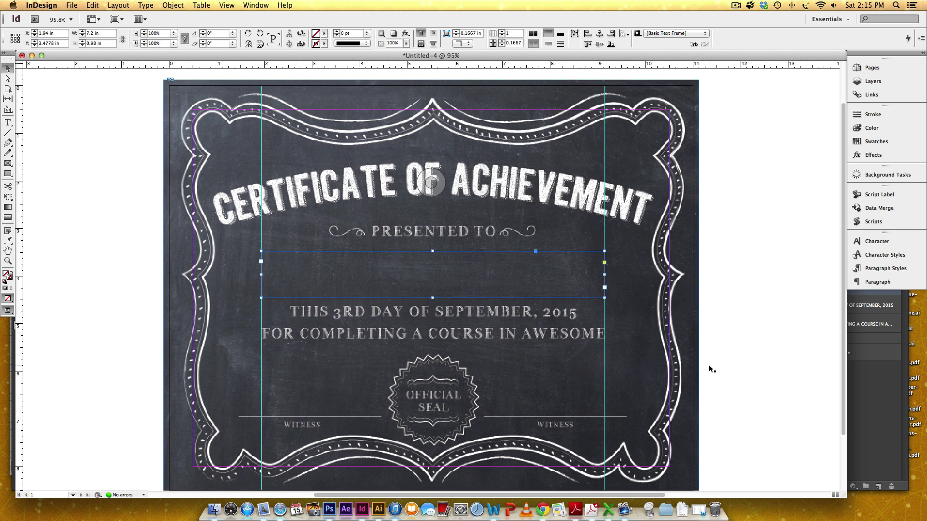
{"action": "left_click", "coordinate": [786, 293]}
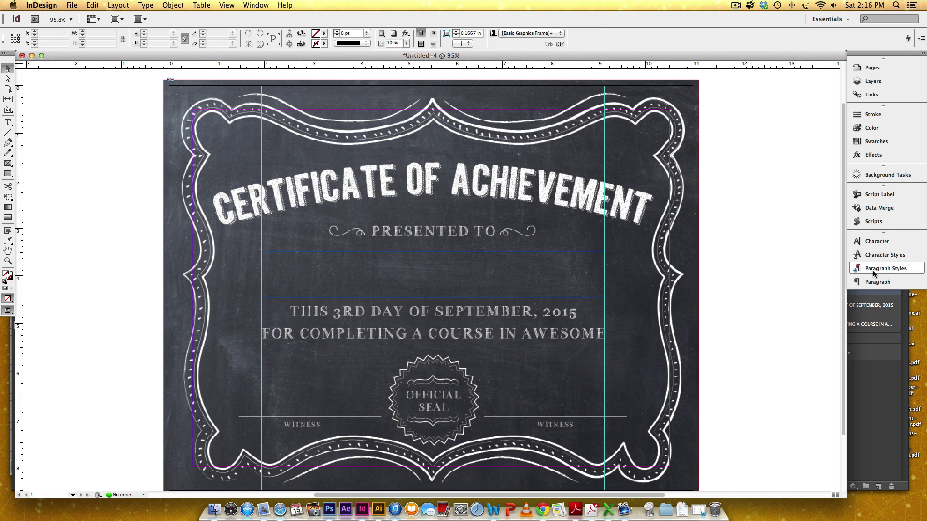
Bring up the Data Merge panel from Window > Utilities
{"action": "left_click", "coordinate": [876, 209]}
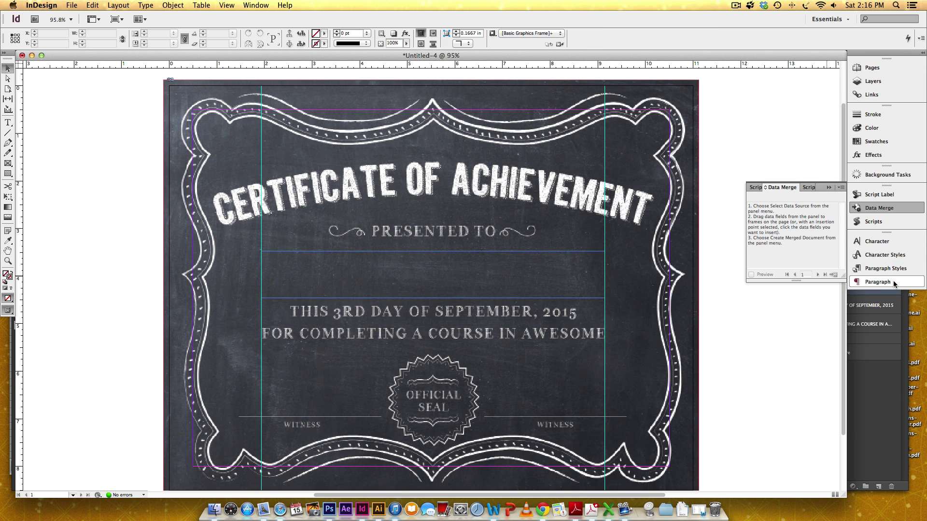
{"action": "left_click", "coordinate": [261, 5]}
{"action": "mouse_move", "coordinate": [294, 225]}
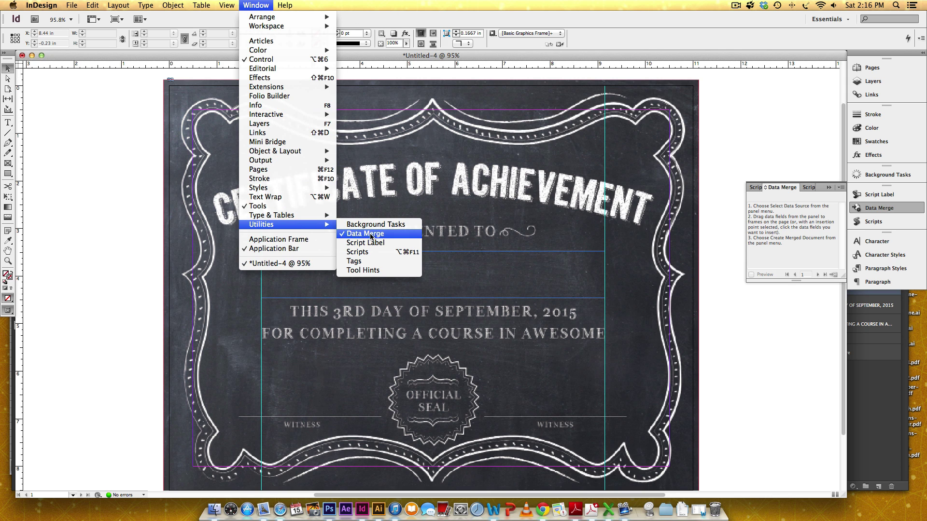
{"action": "left_click", "coordinate": [397, 236]}
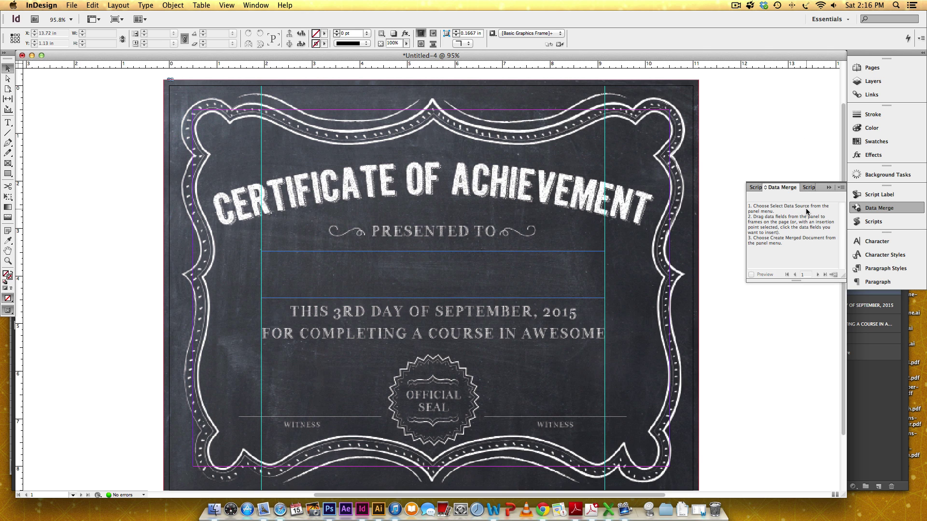
Select data-merge-names.csv as the Data Merge source
{"action": "left_click", "coordinate": [840, 188]}
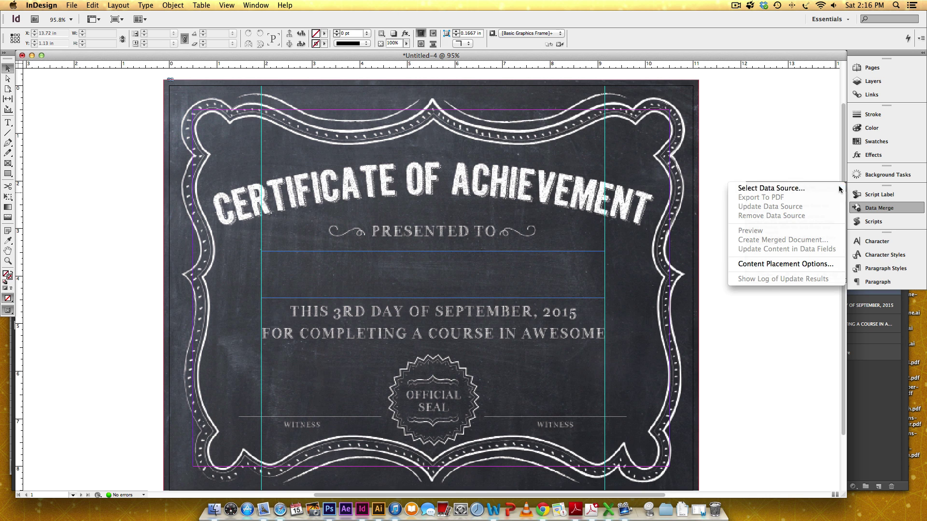
{"action": "left_click", "coordinate": [775, 190]}
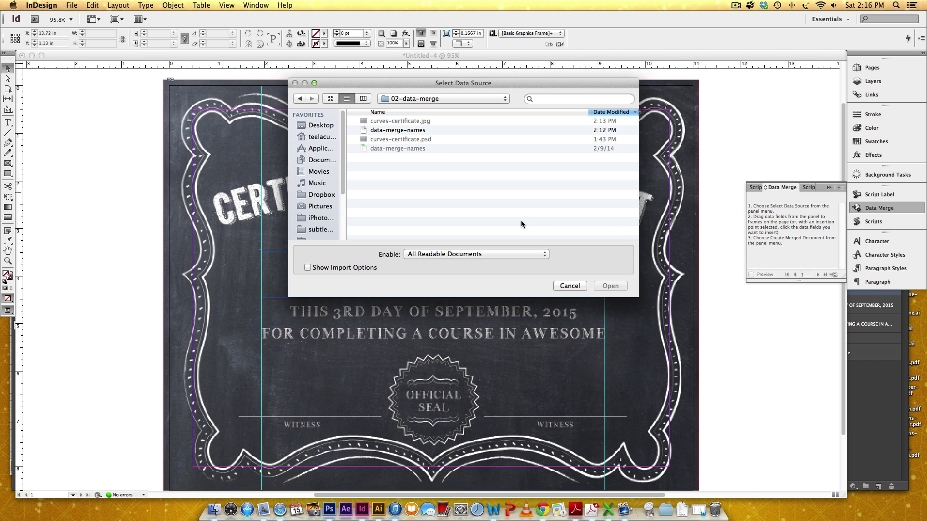
{"action": "left_click", "coordinate": [410, 134]}
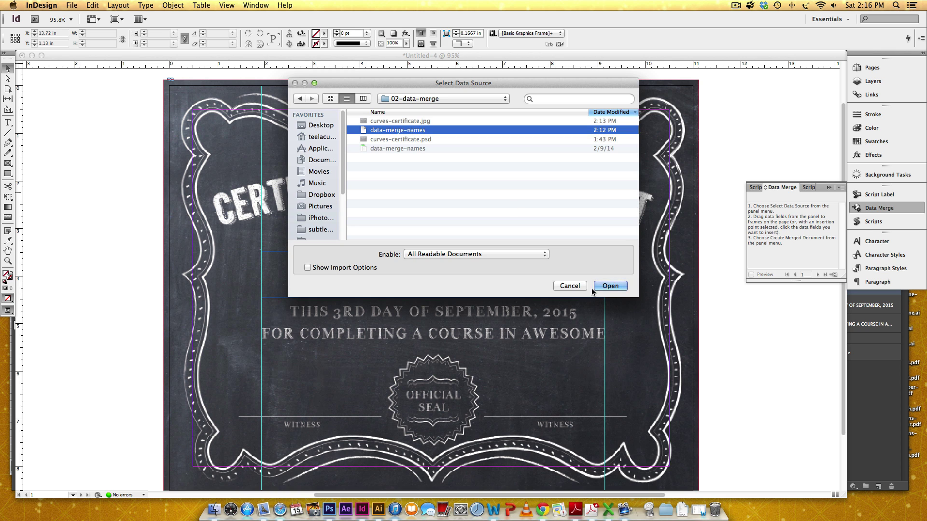
{"action": "left_click", "coordinate": [611, 286]}
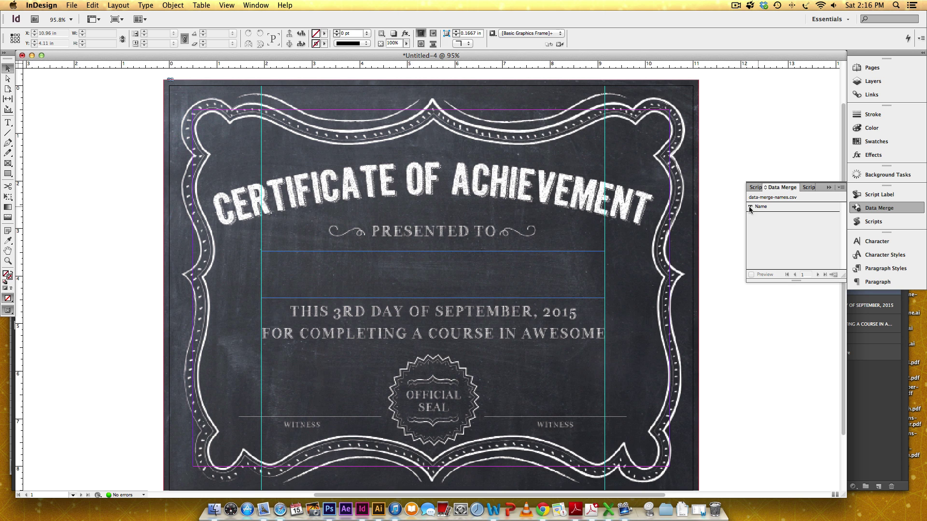
Place the Name field placeholder into the centred frame below PRESENTED TO
{"action": "left_click_drag", "start_coordinate": [750, 208], "coordinate": [417, 284]}
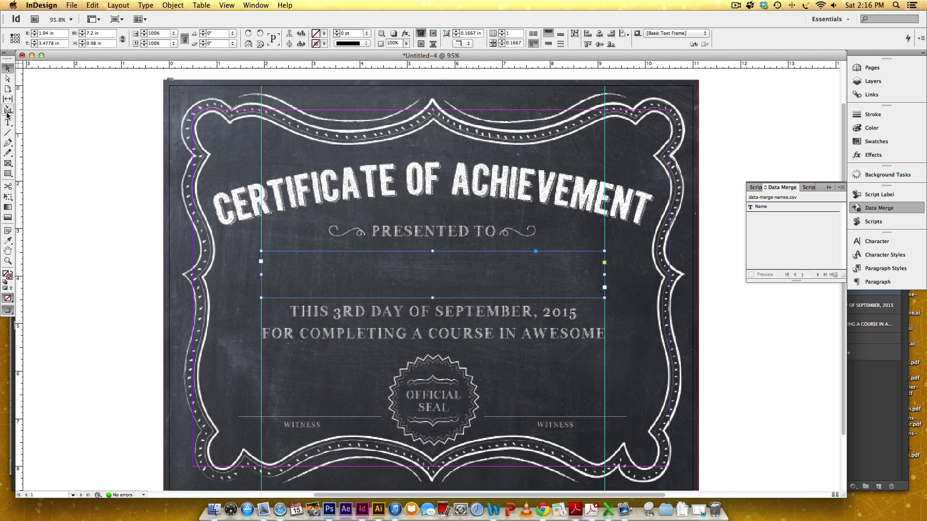
{"action": "left_click", "coordinate": [8, 123]}
{"action": "left_click", "coordinate": [434, 275]}
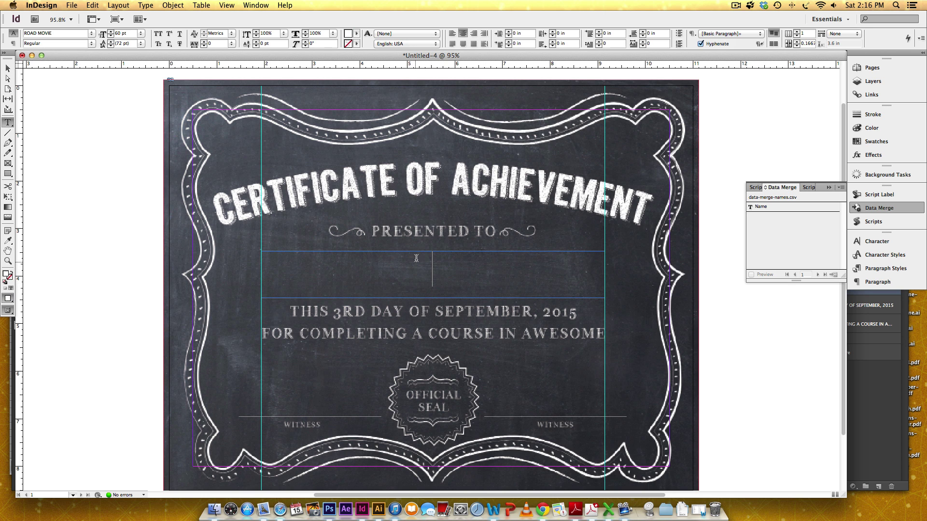
{"action": "left_click", "coordinate": [759, 207]}
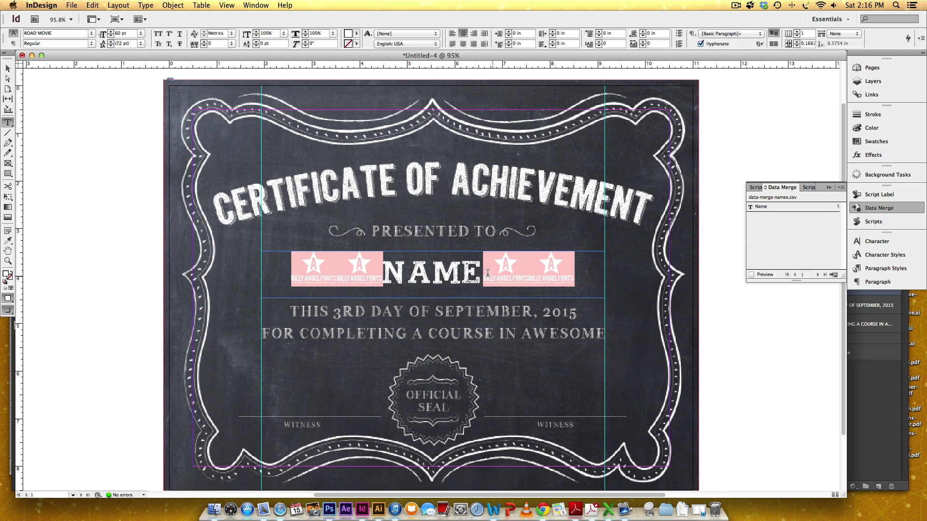
{"action": "triple_click", "coordinate": [509, 268]}
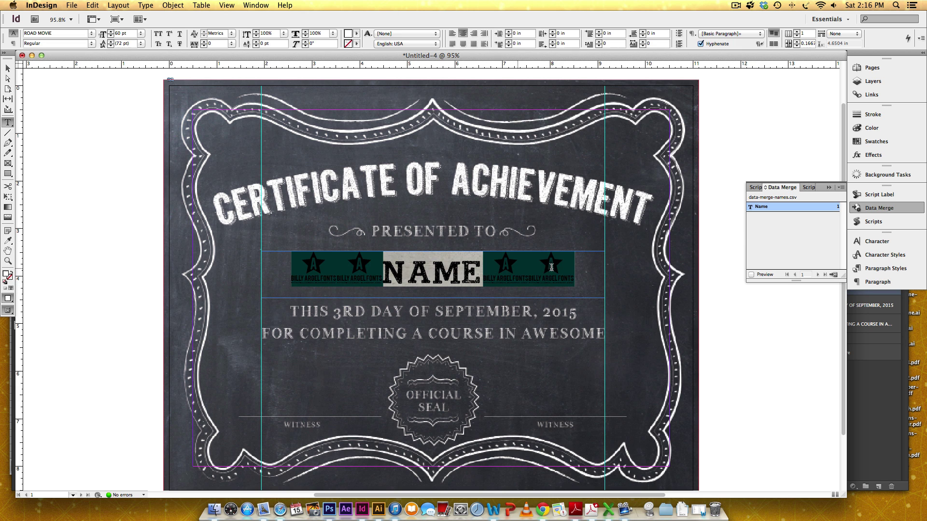
{"action": "left_click", "coordinate": [8, 69]}
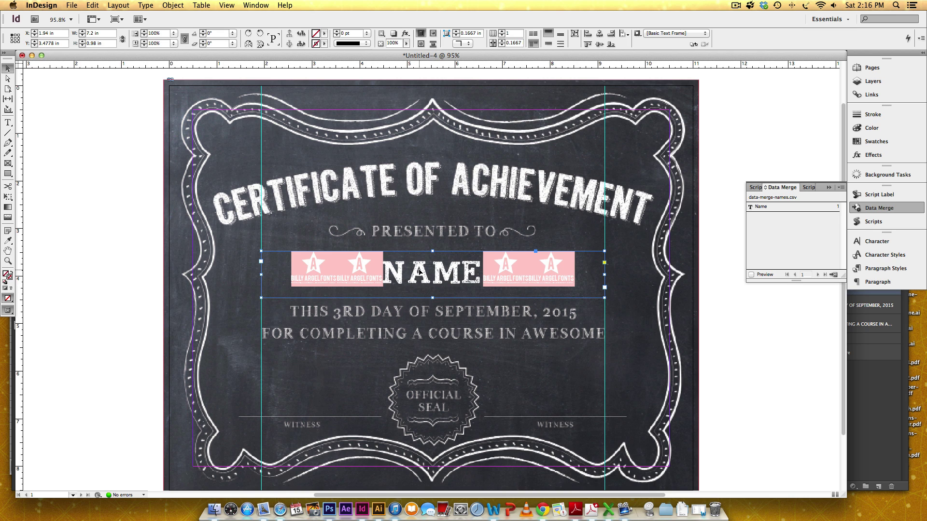
Turn on Data Merge Preview, step forward four records, then back to record 1
{"action": "left_click", "coordinate": [751, 275]}
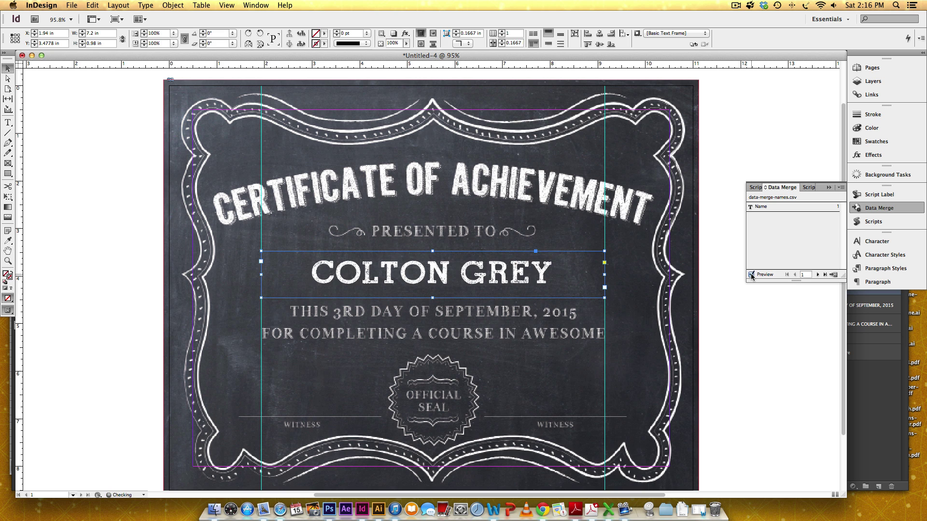
{"action": "left_click", "coordinate": [817, 274]}
{"action": "left_click", "coordinate": [817, 274]}
{"action": "left_click", "coordinate": [817, 275]}
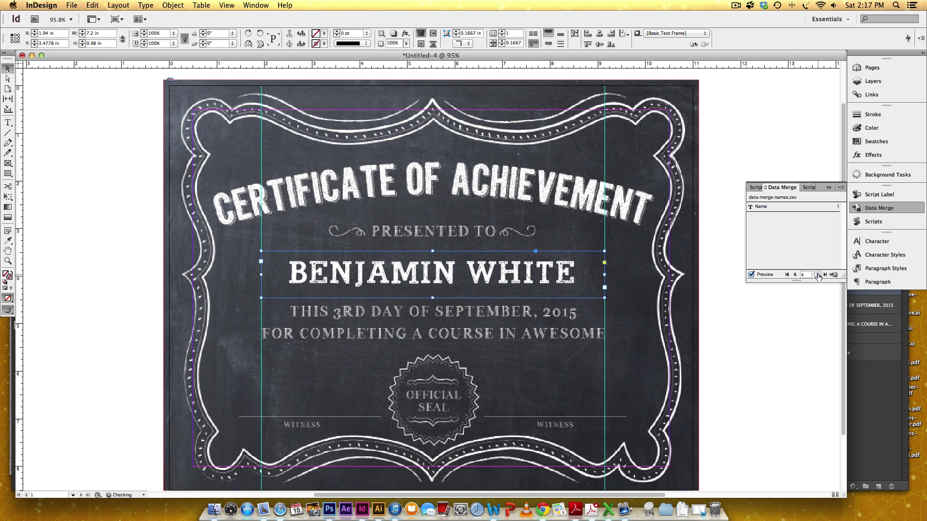
{"action": "left_click", "coordinate": [817, 275]}
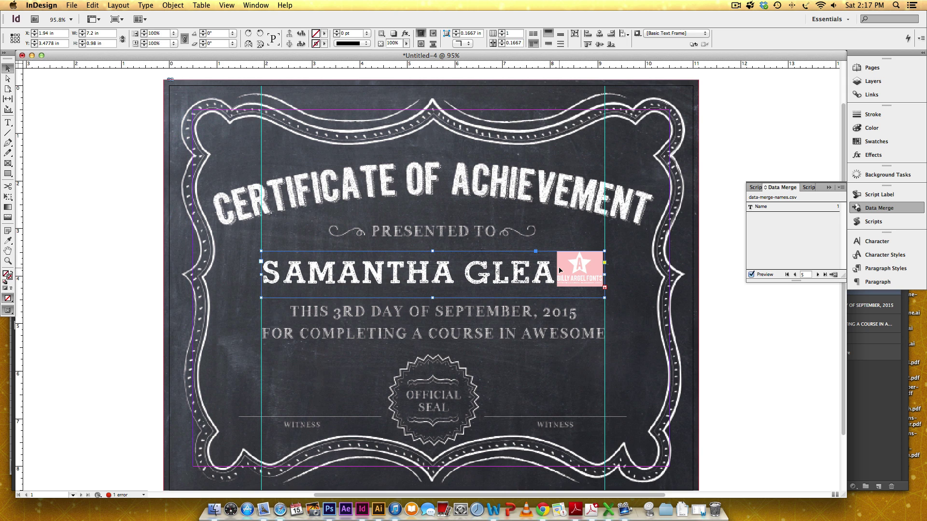
{"action": "left_click", "coordinate": [794, 275]}
{"action": "left_click", "coordinate": [794, 275]}
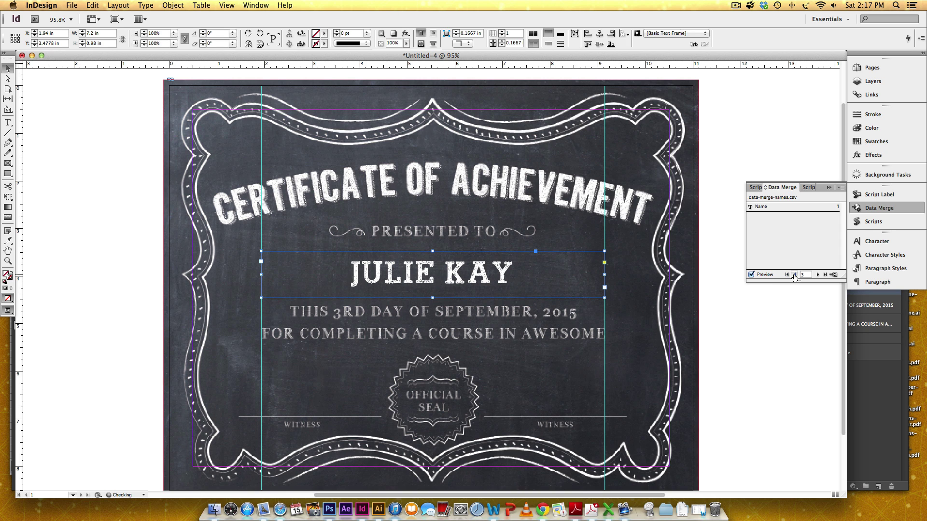
{"action": "left_click", "coordinate": [794, 274]}
{"action": "left_click", "coordinate": [794, 275]}
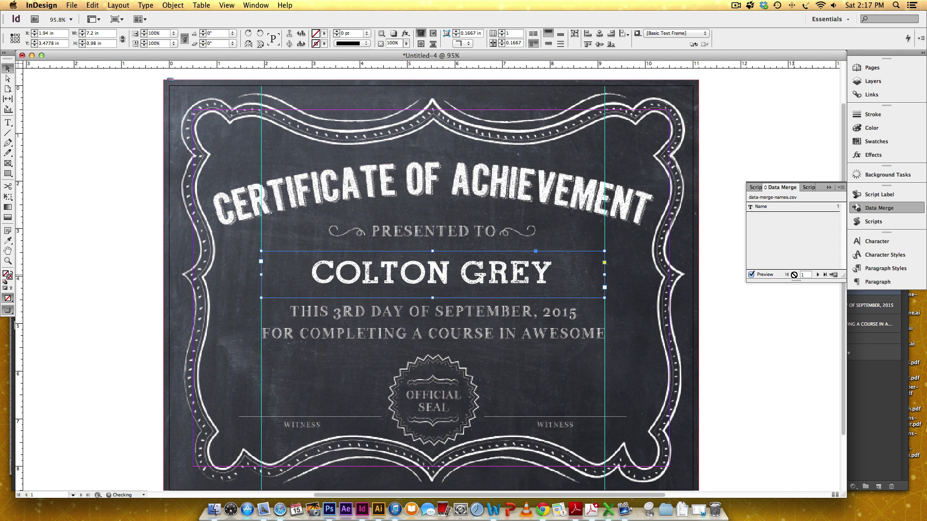
Create the merged document using All Records with a single record per page
{"action": "left_click", "coordinate": [833, 275]}
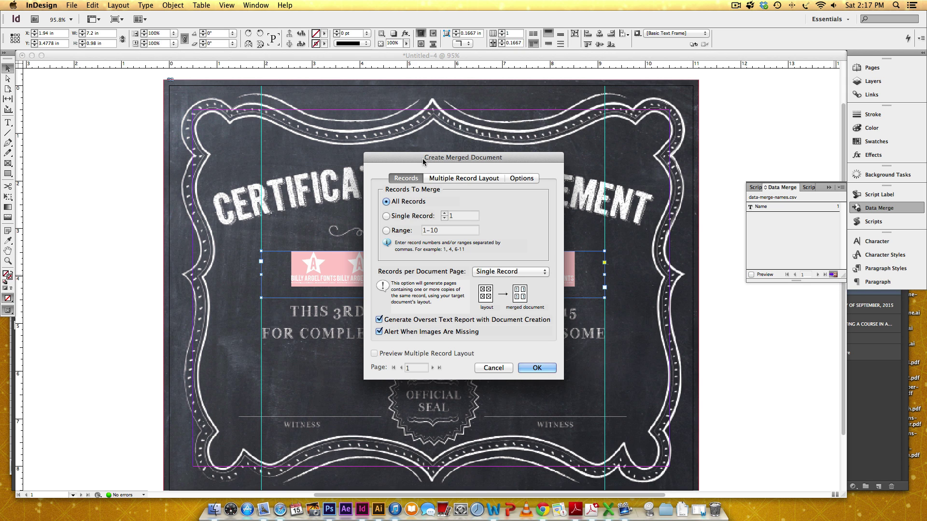
{"action": "left_click_drag", "start_coordinate": [426, 159], "coordinate": [416, 154]}
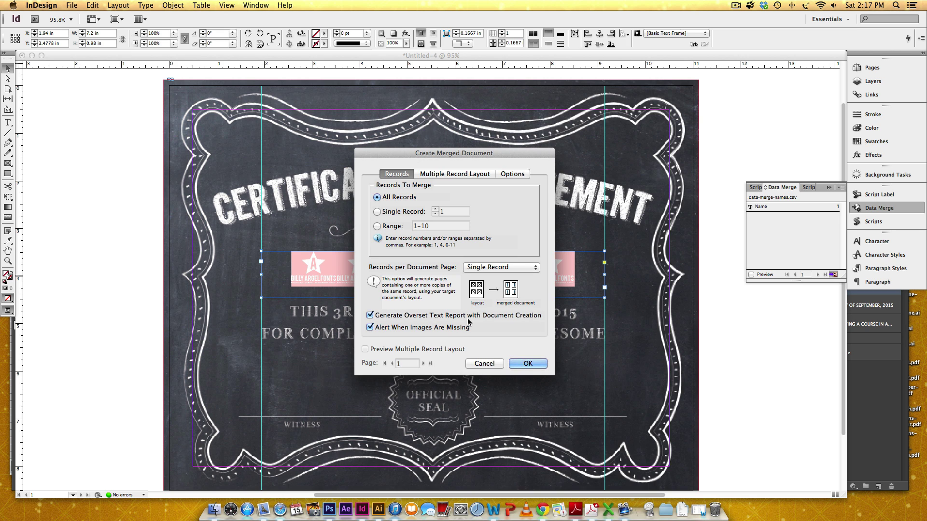
{"action": "left_click", "coordinate": [535, 364]}
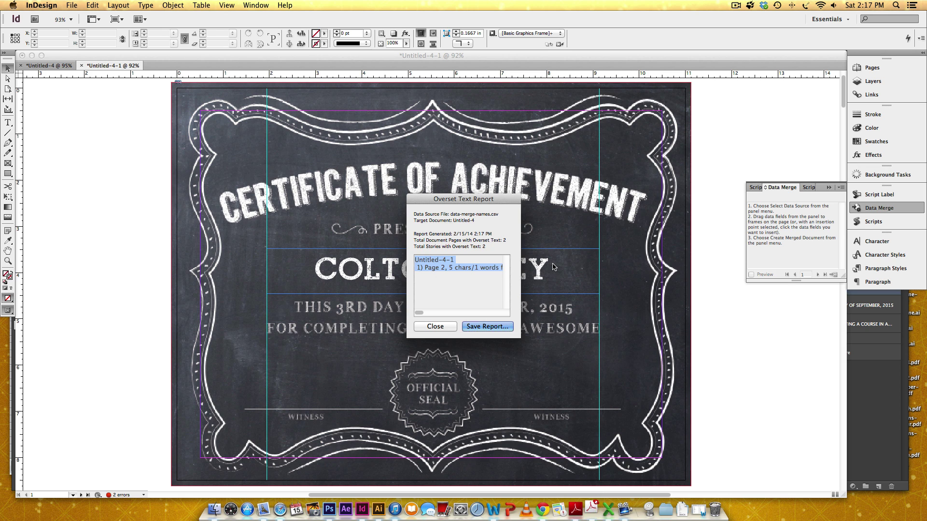
Dismiss the overset text report and scroll down to page 2
{"action": "left_click", "coordinate": [434, 326]}
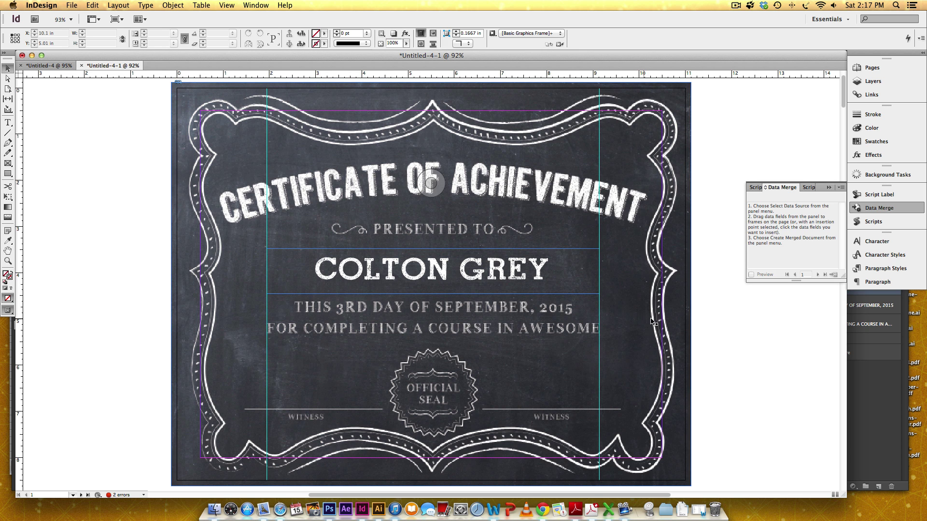
{"action": "scroll", "coordinate": [713, 340], "scroll_direction": "down", "scroll_amount": 15}
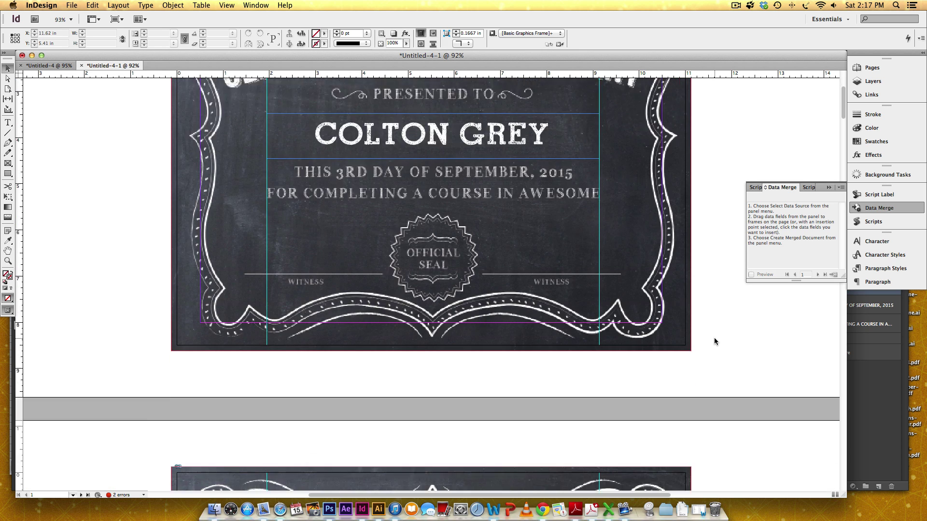
{"action": "scroll", "coordinate": [713, 341], "scroll_direction": "down", "scroll_amount": 3}
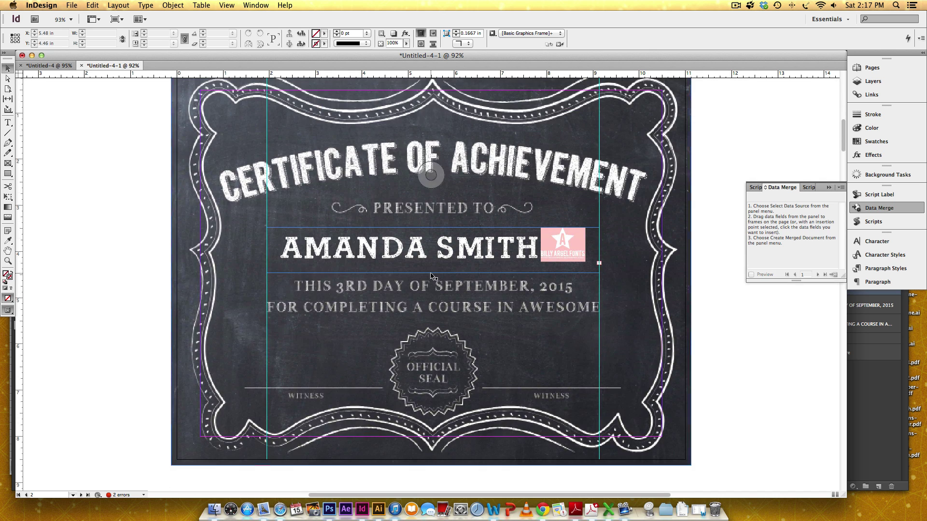
Reduce the page 2 name's font size three steps, to about 57 pt
{"action": "left_click", "coordinate": [432, 250]}
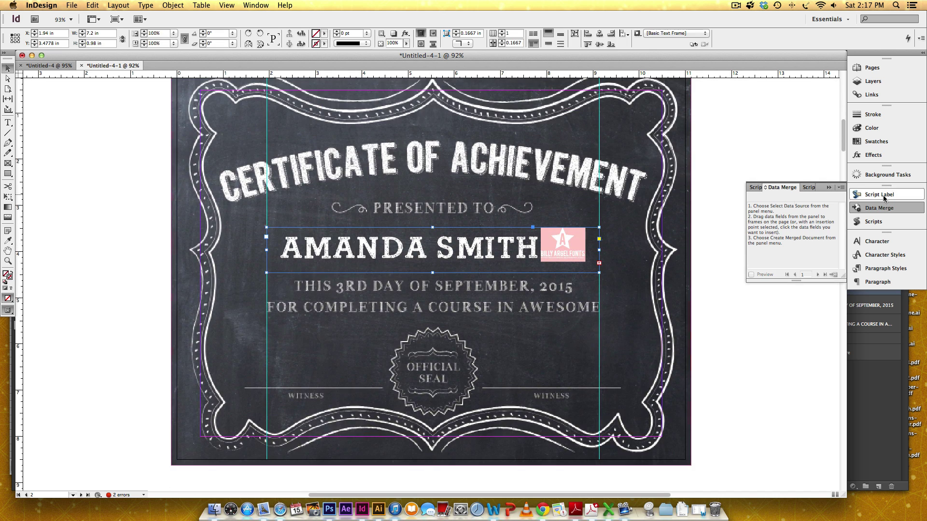
{"action": "left_click", "coordinate": [864, 246]}
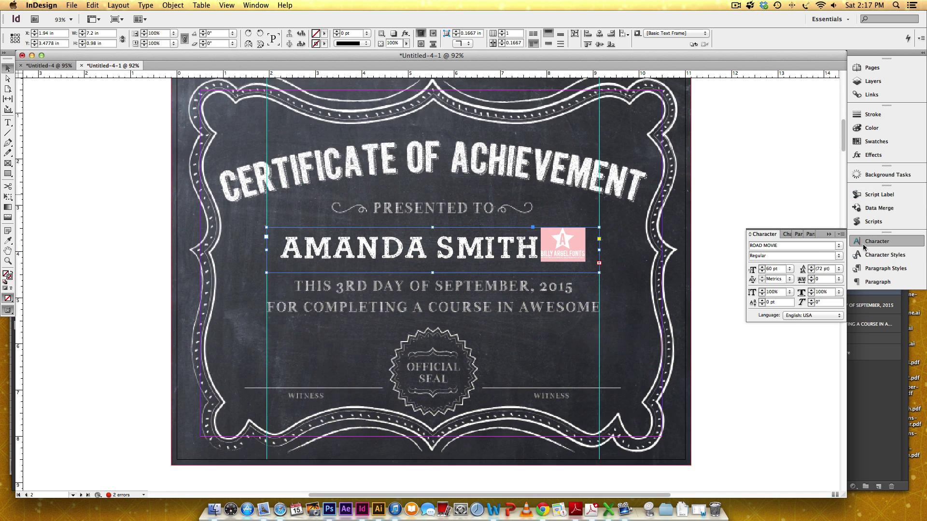
{"action": "left_click", "coordinate": [762, 272]}
{"action": "left_click", "coordinate": [761, 272]}
{"action": "left_click", "coordinate": [762, 272]}
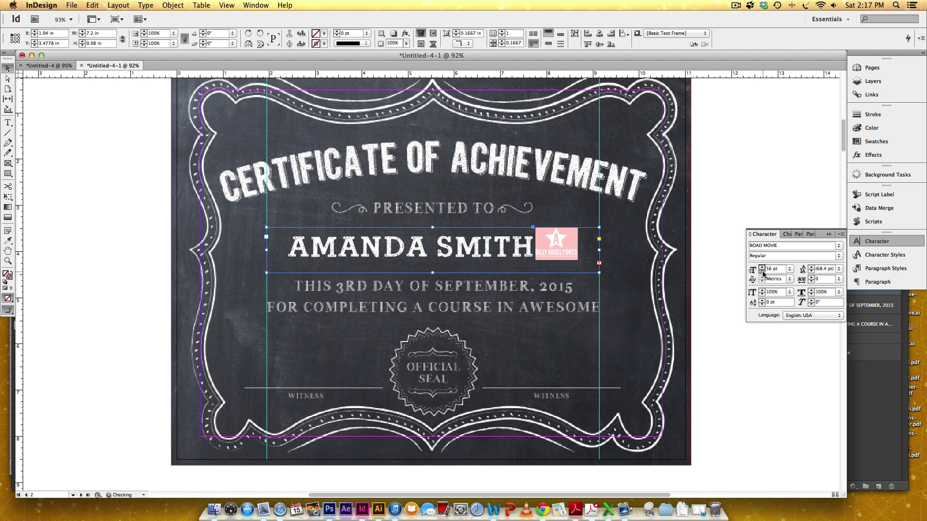
{"action": "left_click", "coordinate": [732, 379]}
Reduce the page 5 name's font size four steps, to about 56 pt
{"action": "scroll", "coordinate": [736, 353], "scroll_direction": "down", "scroll_amount": 10}
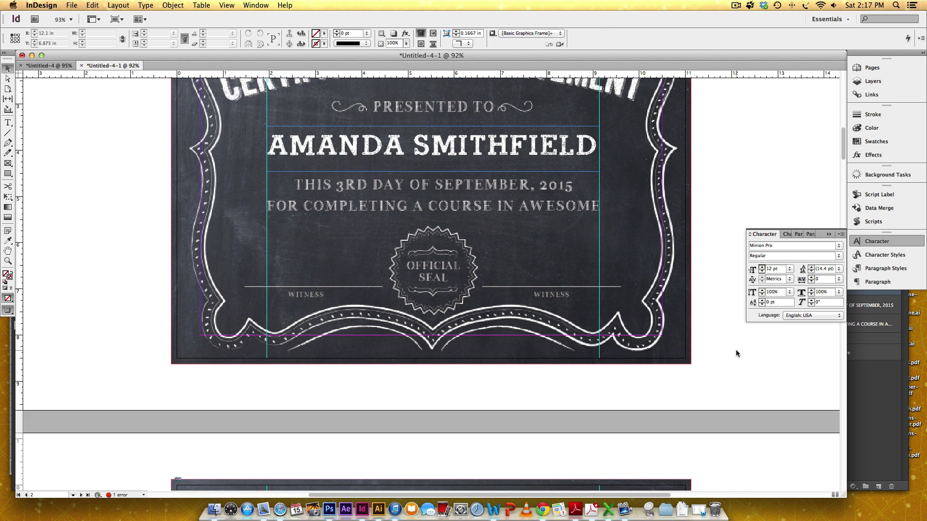
{"action": "scroll", "coordinate": [736, 350], "scroll_direction": "down", "scroll_amount": 20}
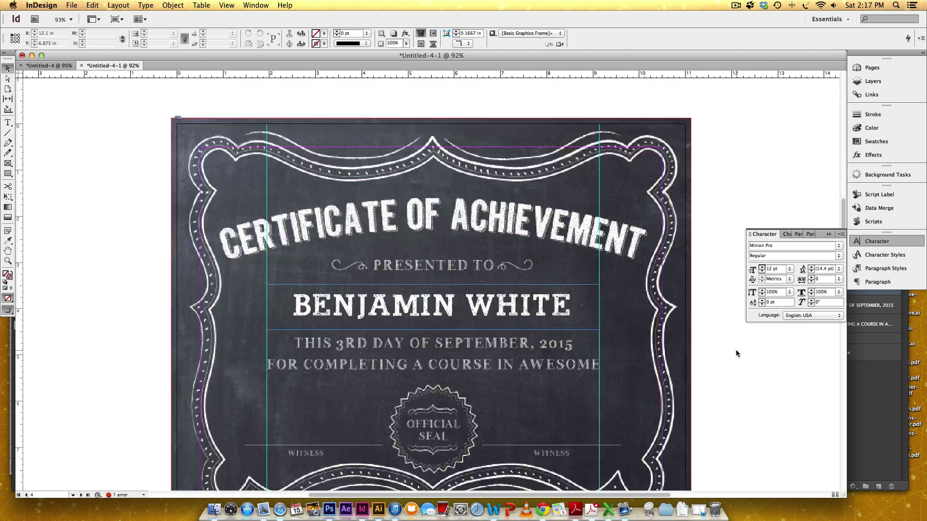
{"action": "scroll", "coordinate": [735, 353], "scroll_direction": "down", "scroll_amount": 1}
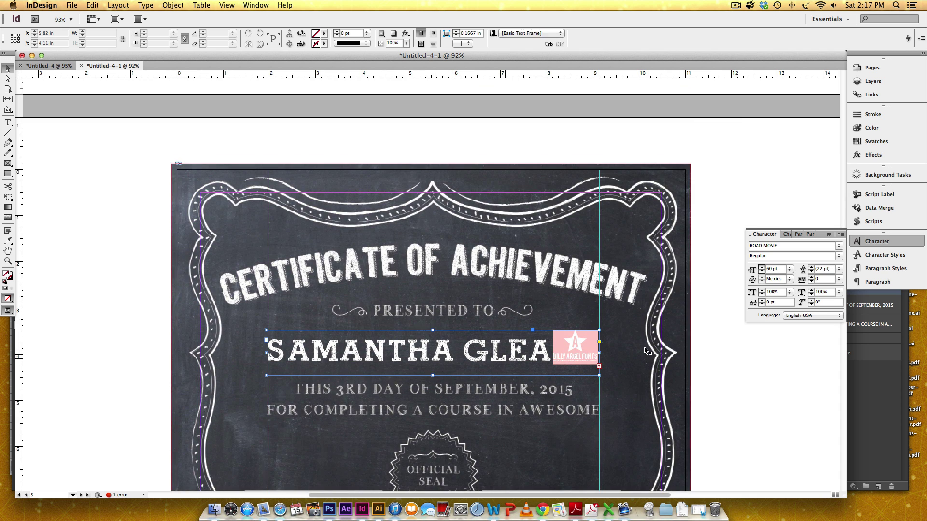
{"action": "left_click", "coordinate": [531, 352]}
{"action": "left_click", "coordinate": [761, 271]}
{"action": "left_click", "coordinate": [762, 272]}
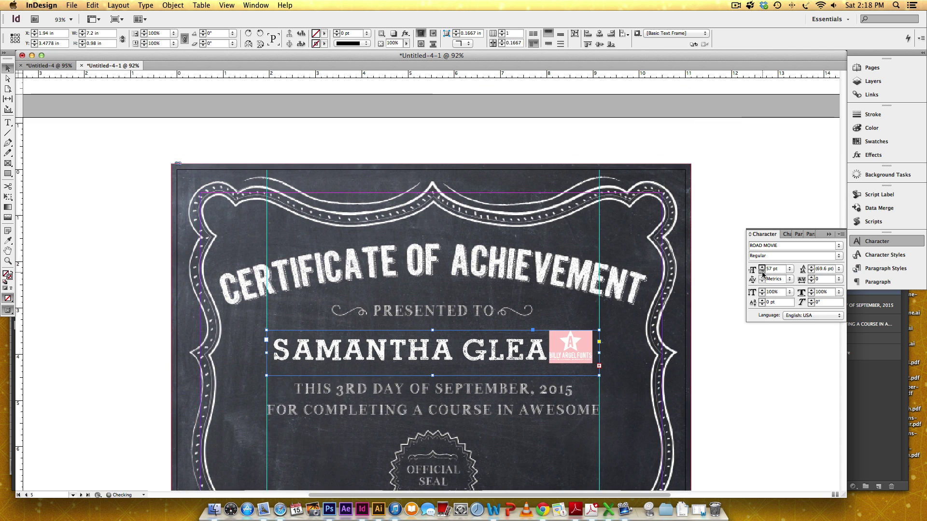
{"action": "left_click", "coordinate": [762, 271]}
{"action": "left_click", "coordinate": [762, 271]}
Deselect and scroll through the remaining pages to confirm every name fits
{"action": "scroll", "coordinate": [697, 313], "scroll_direction": "down", "scroll_amount": 20}
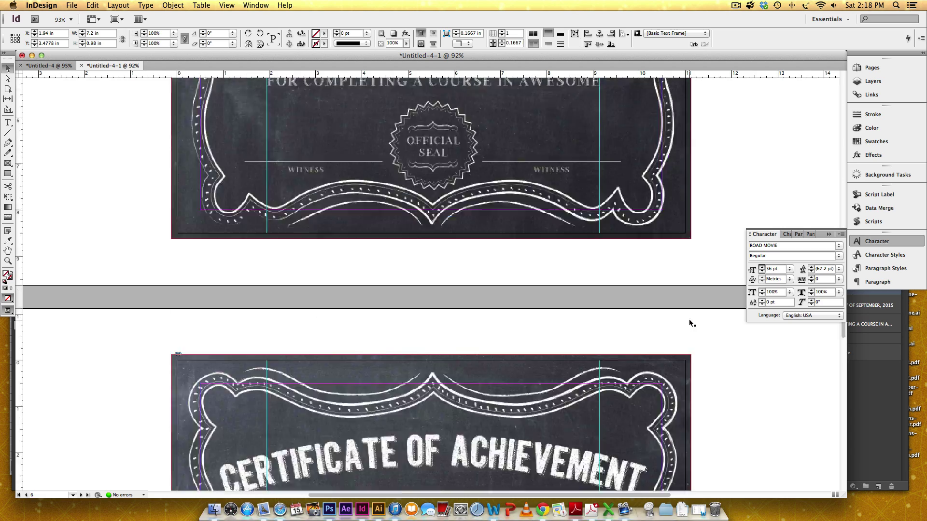
{"action": "scroll", "coordinate": [691, 324], "scroll_direction": "down", "scroll_amount": 20}
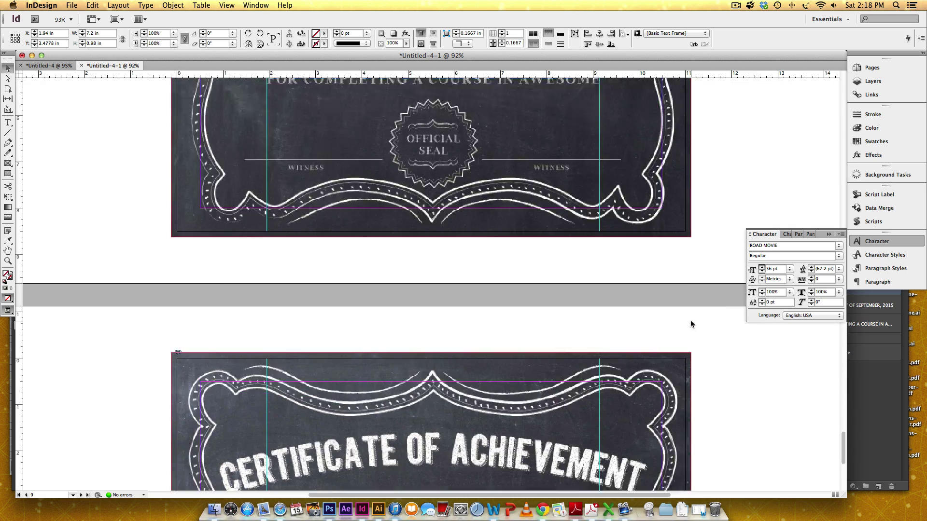
{"action": "scroll", "coordinate": [690, 324], "scroll_direction": "down", "scroll_amount": 5}
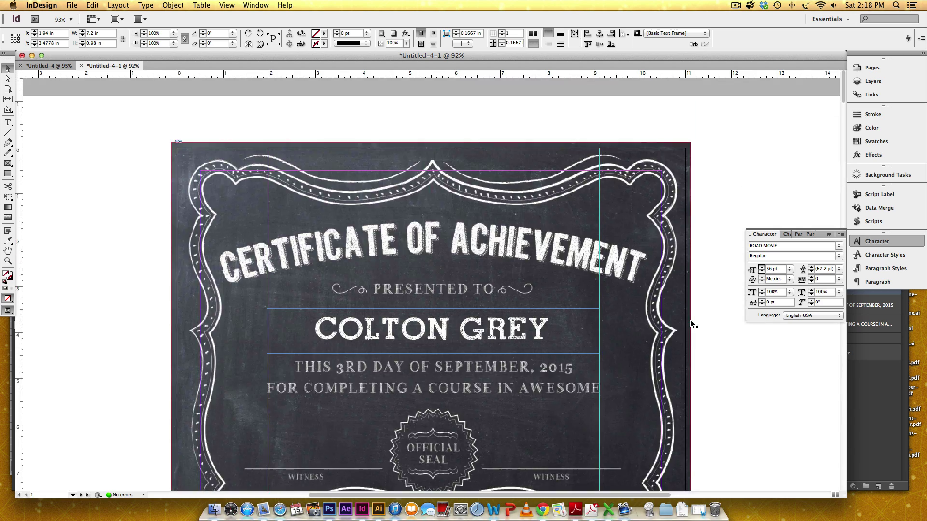
{"action": "left_click", "coordinate": [107, 106]}
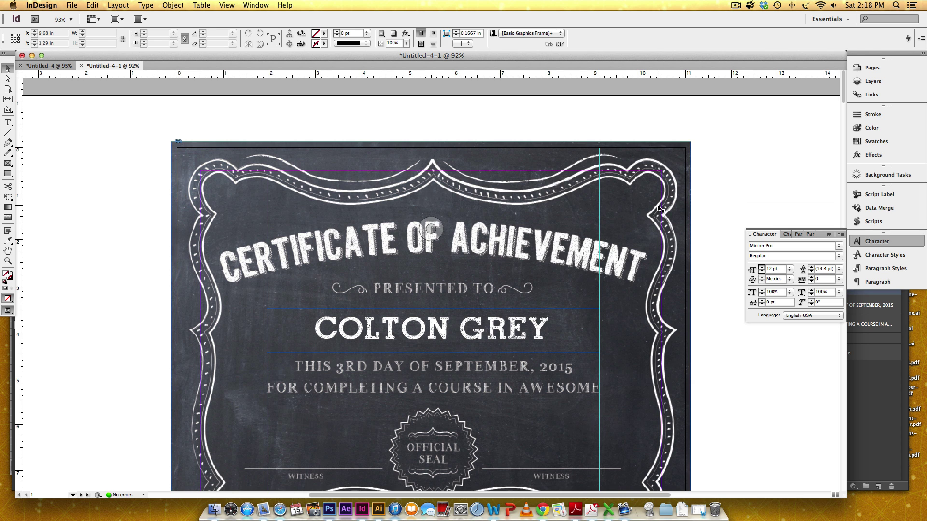
{"action": "scroll", "coordinate": [725, 141], "scroll_direction": "down", "scroll_amount": 4}
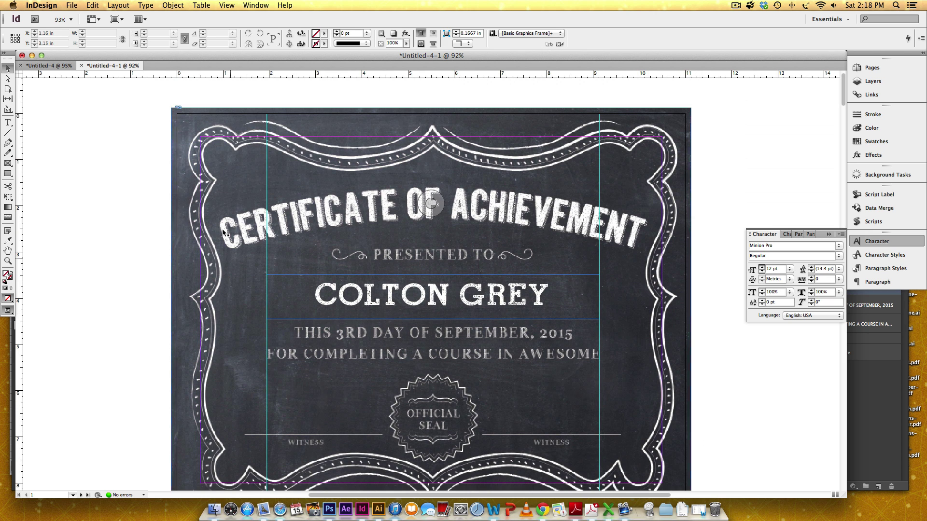
{"action": "scroll", "coordinate": [237, 263], "scroll_direction": "up", "scroll_amount": 3}
Export with the High Quality Print preset as 'certificate' in the 02-data-merge folder
{"action": "left_click", "coordinate": [70, 4]}
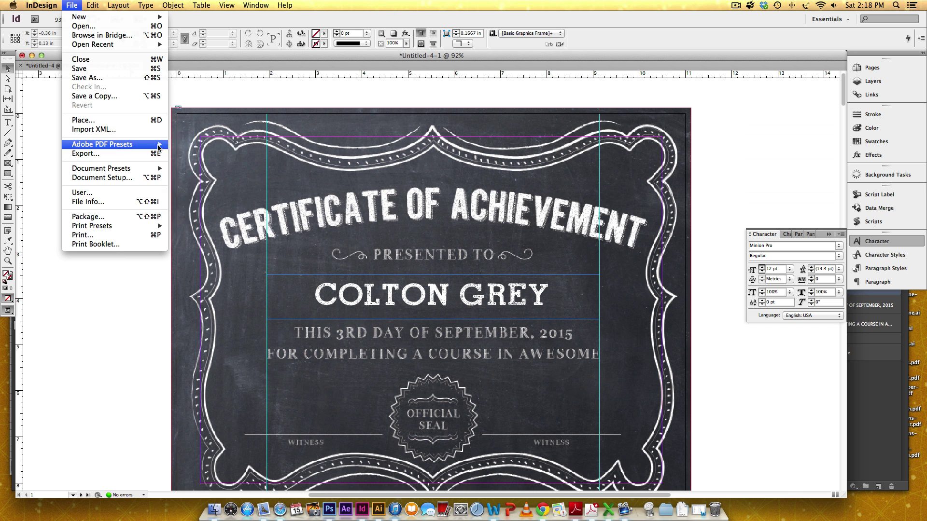
{"action": "left_click", "coordinate": [574, 244]}
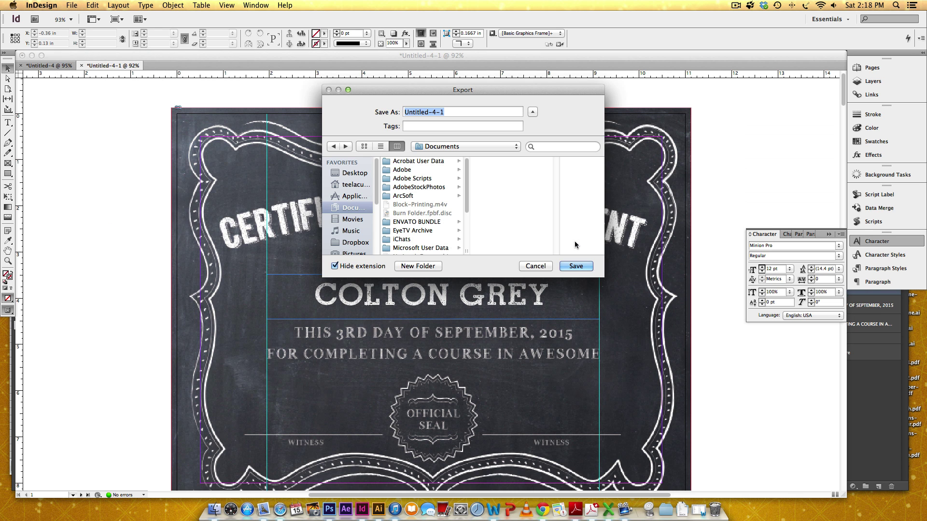
{"action": "left_click", "coordinate": [442, 147]}
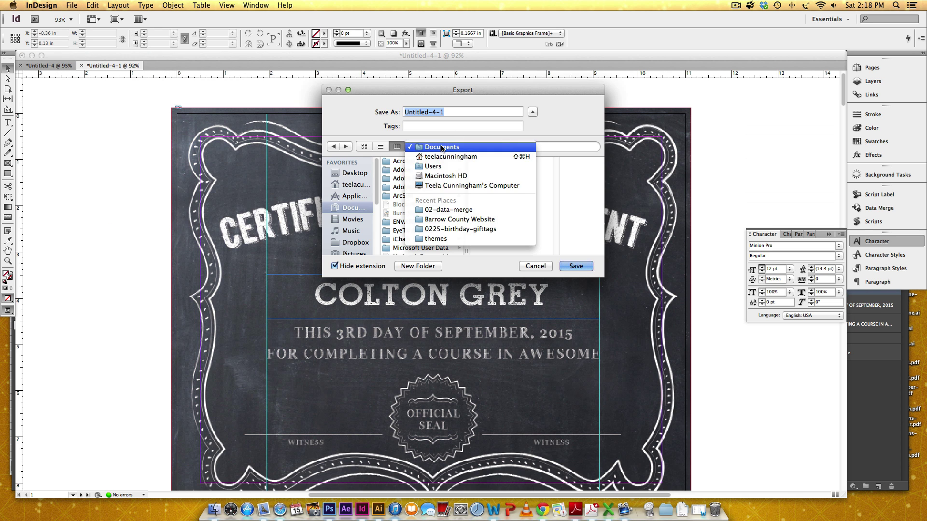
{"action": "left_click", "coordinate": [446, 210]}
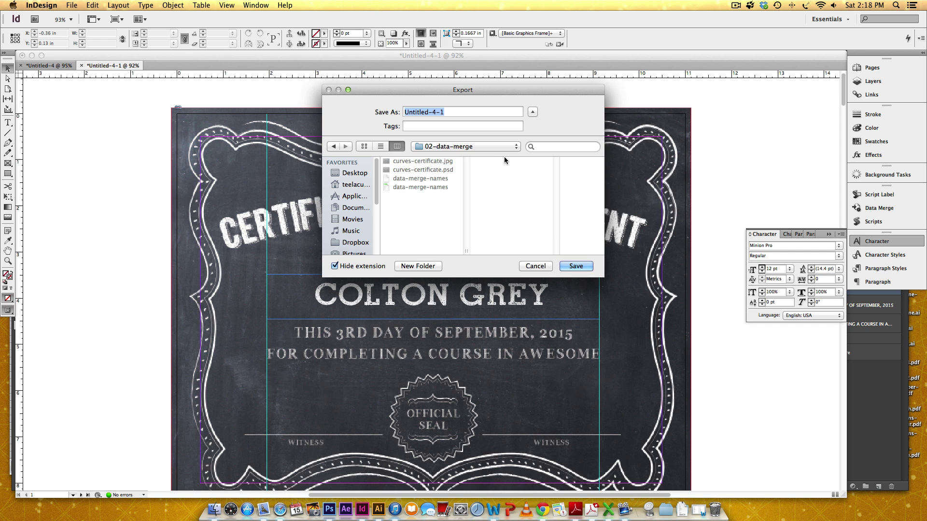
{"action": "type", "text": "certificate"}
Enable Use Document Bleed Settings and Crop Marks under Marks and Bleeds, then export
{"action": "left_click", "coordinate": [576, 265]}
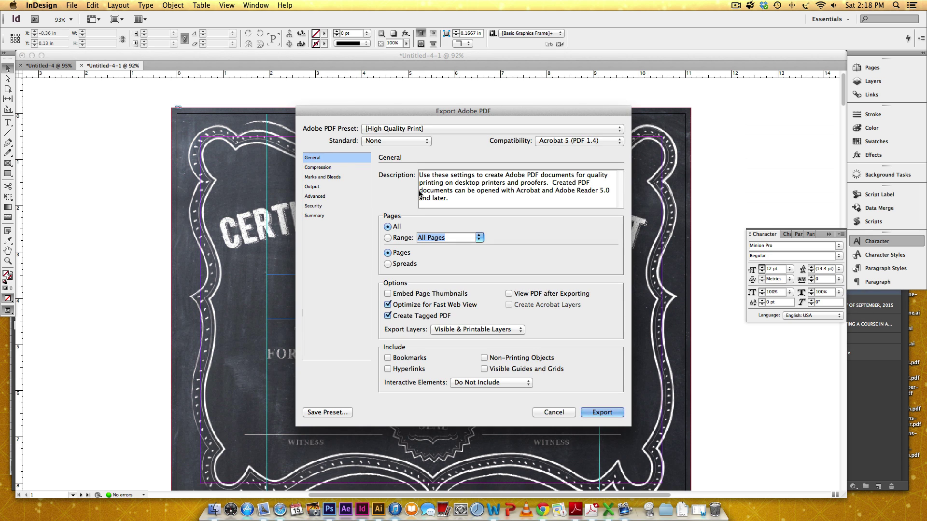
{"action": "left_click_drag", "start_coordinate": [379, 114], "coordinate": [363, 105]}
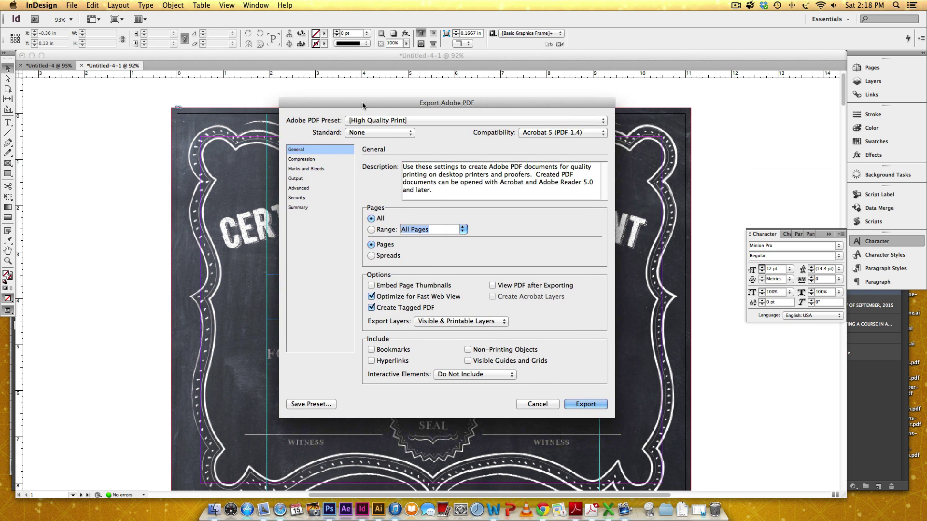
{"action": "left_click", "coordinate": [315, 168]}
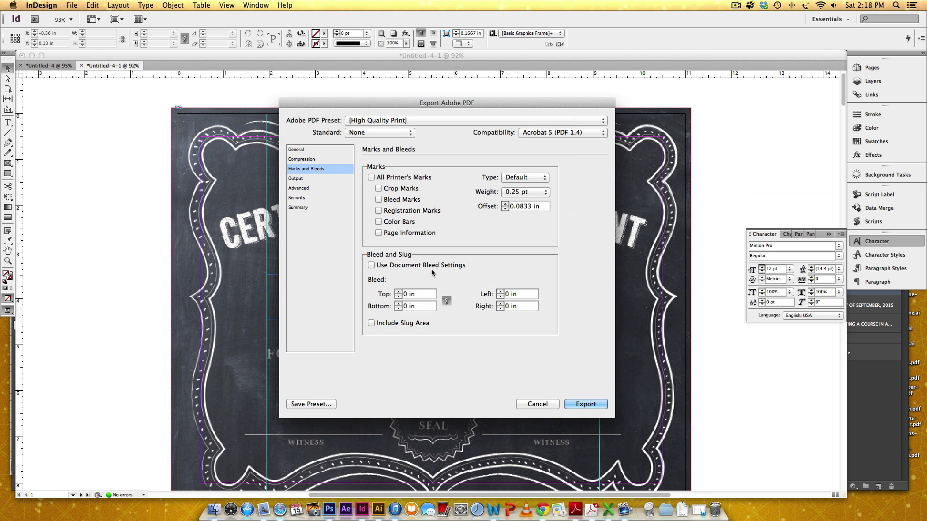
{"action": "left_click", "coordinate": [371, 265]}
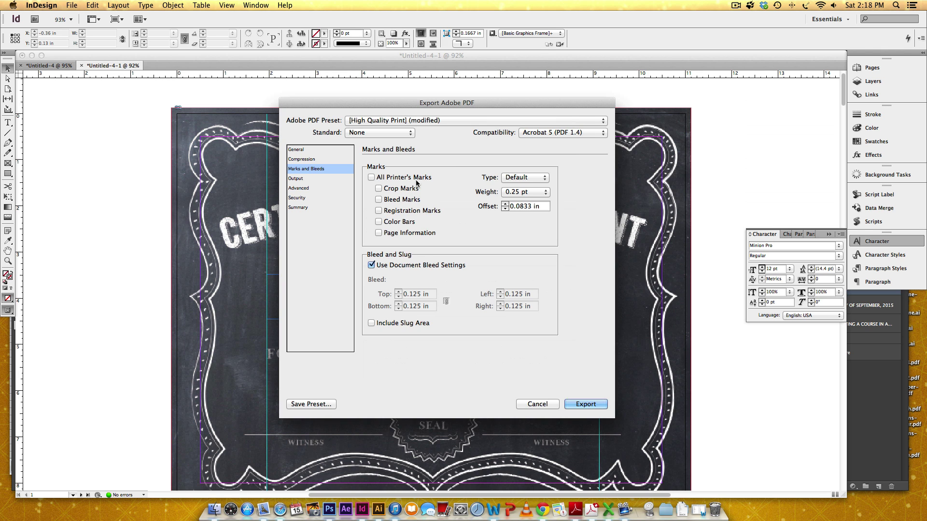
{"action": "left_click", "coordinate": [379, 189]}
{"action": "left_click", "coordinate": [590, 407]}
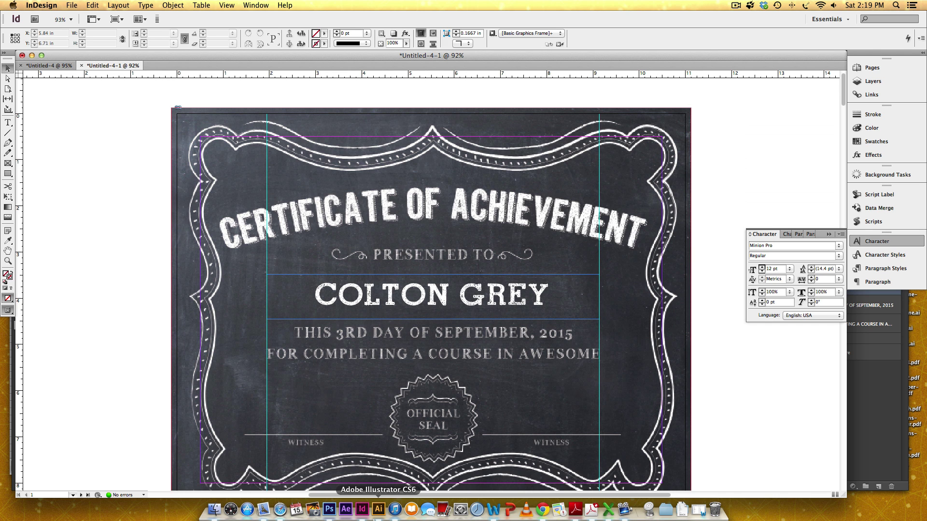
Open certificate.pdf from the 02-data-merge folder in Finder
{"action": "left_click", "coordinate": [214, 508]}
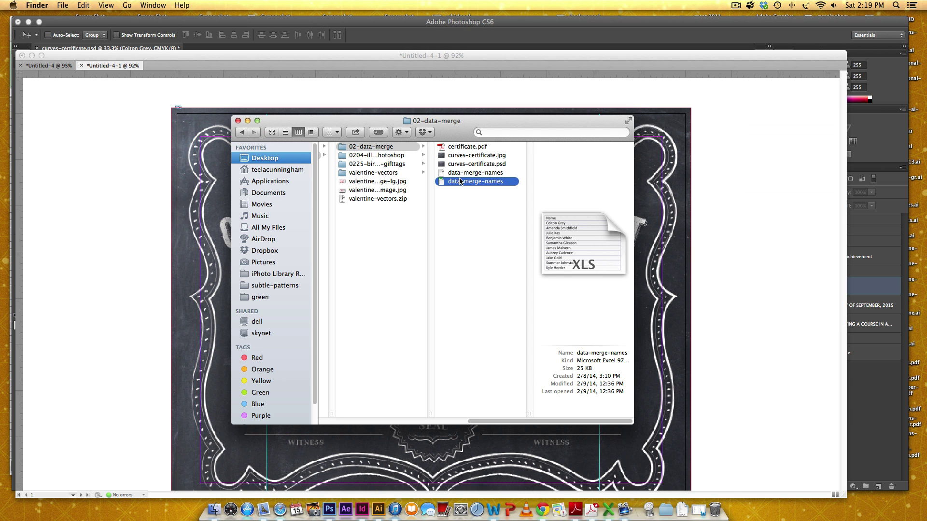
{"action": "left_click", "coordinate": [476, 146]}
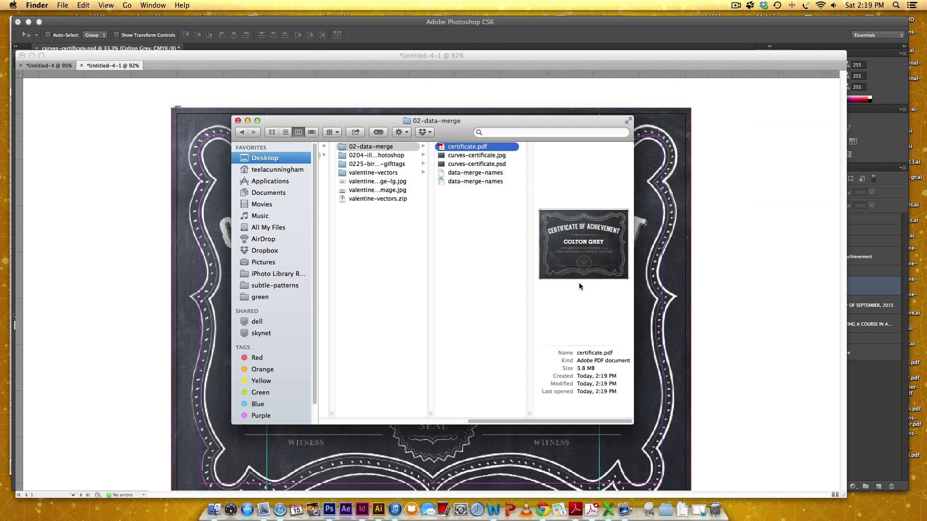
{"action": "double_click", "coordinate": [440, 150]}
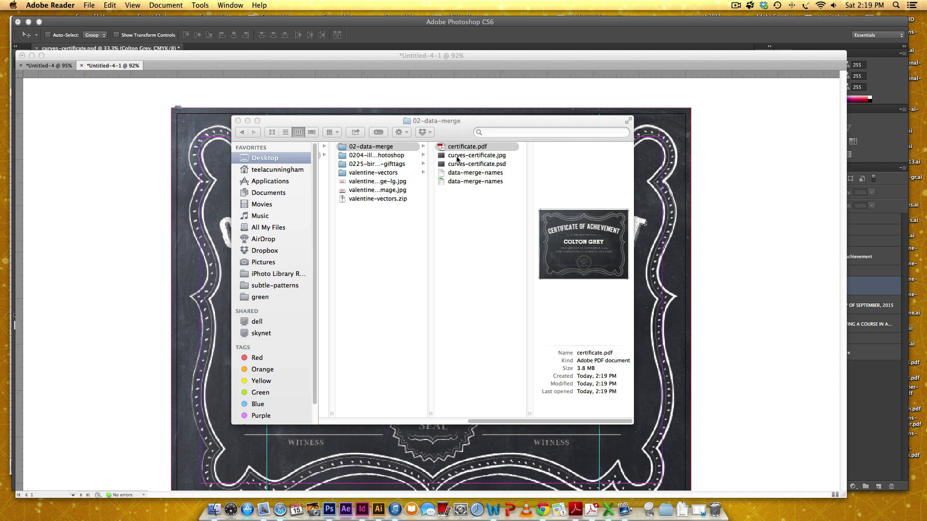